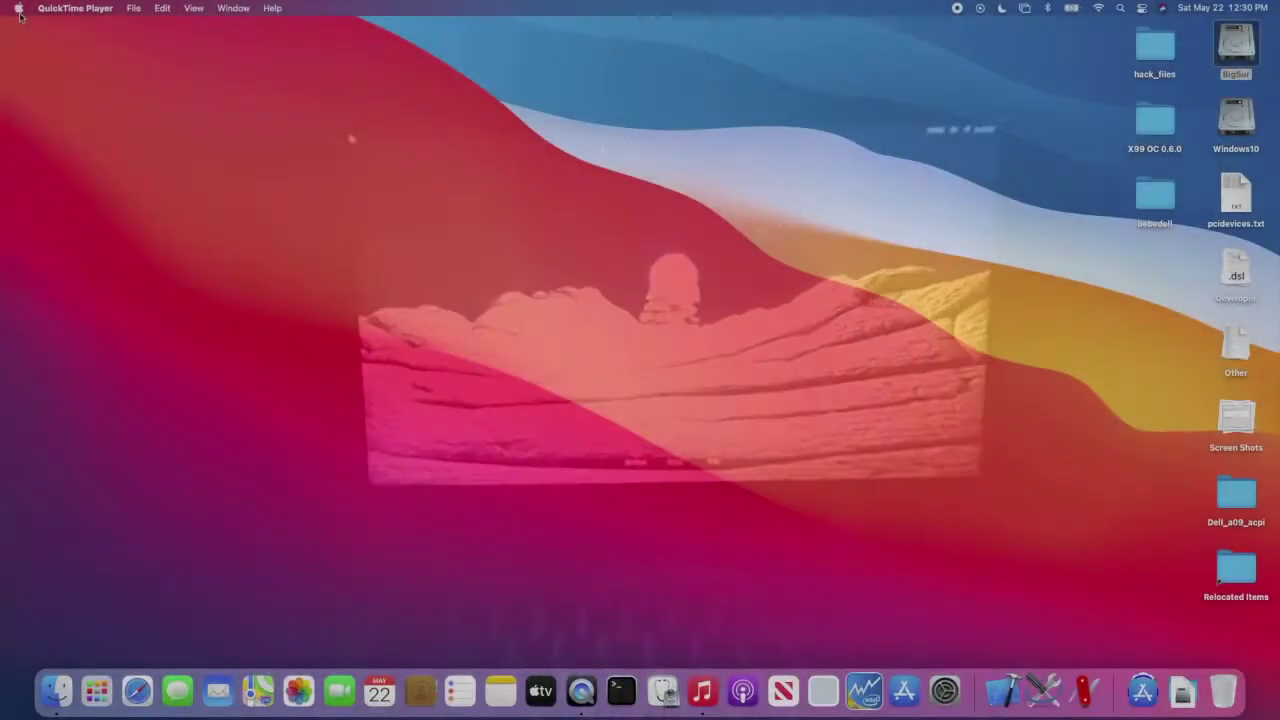
Check the Mac's system overview in About This Mac and close it
{"action": "left_click", "coordinate": [18, 8]}
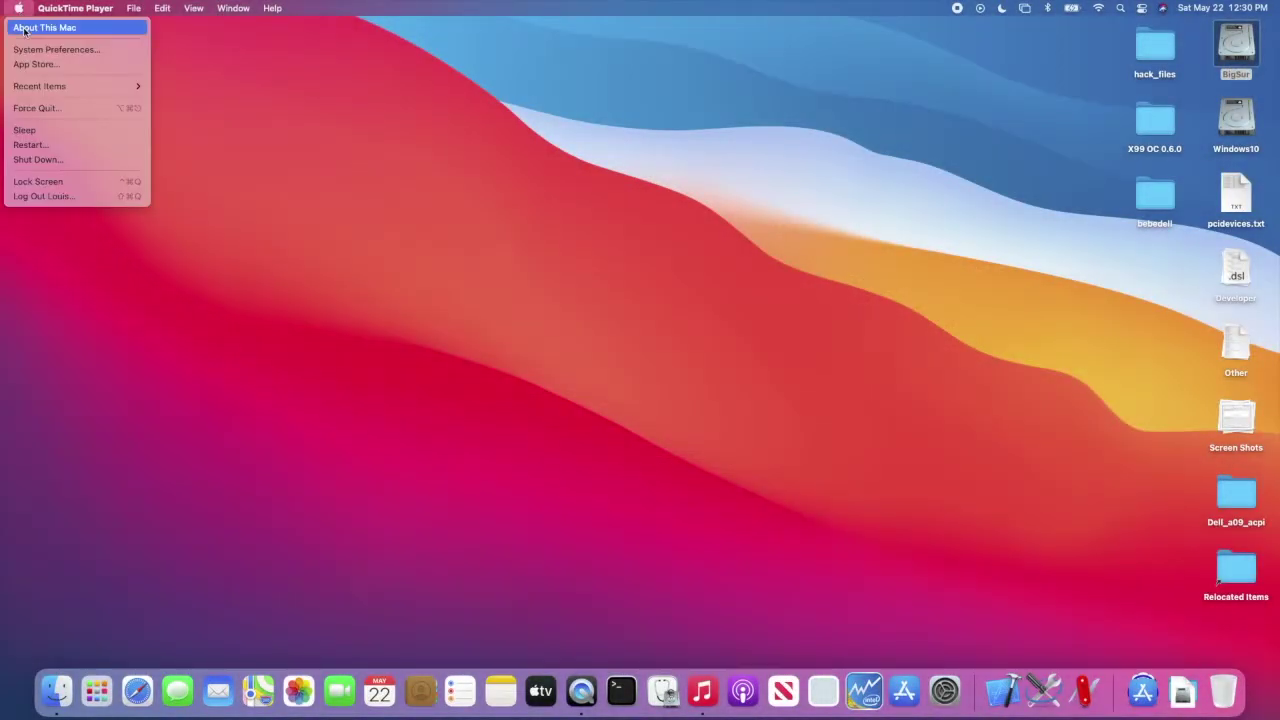
{"action": "left_click", "coordinate": [24, 28]}
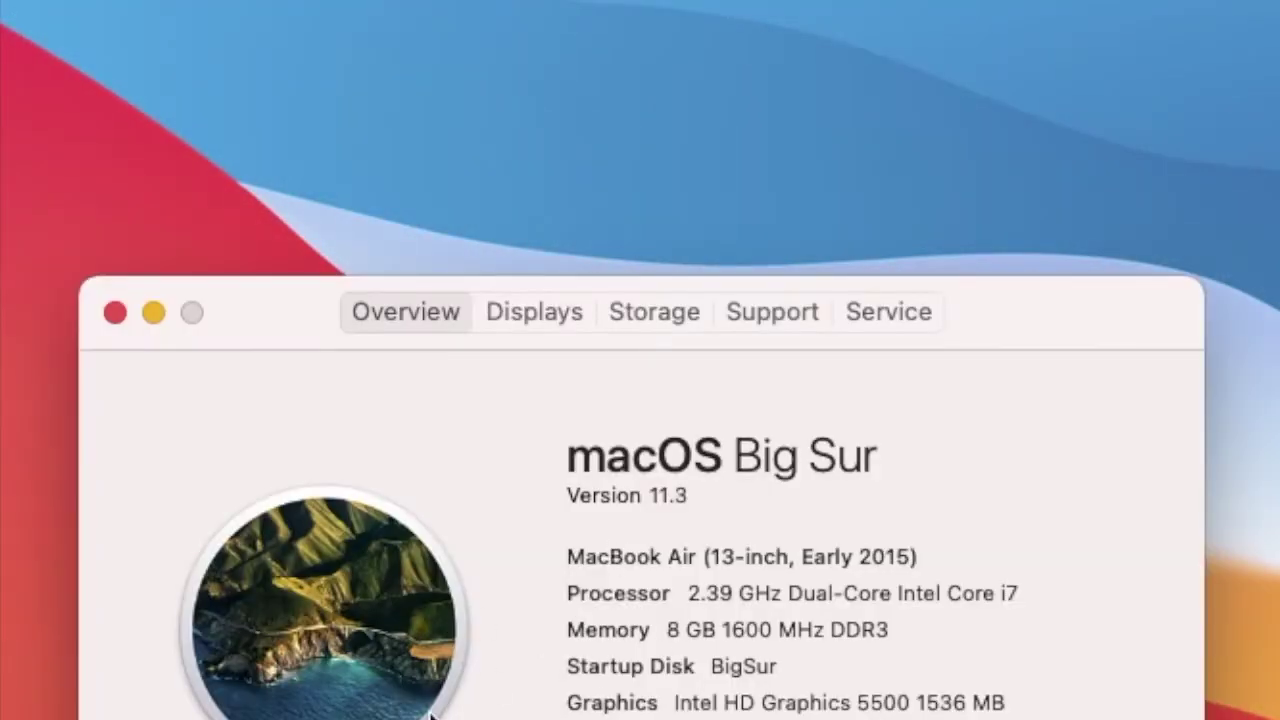
{"action": "left_click", "coordinate": [114, 312]}
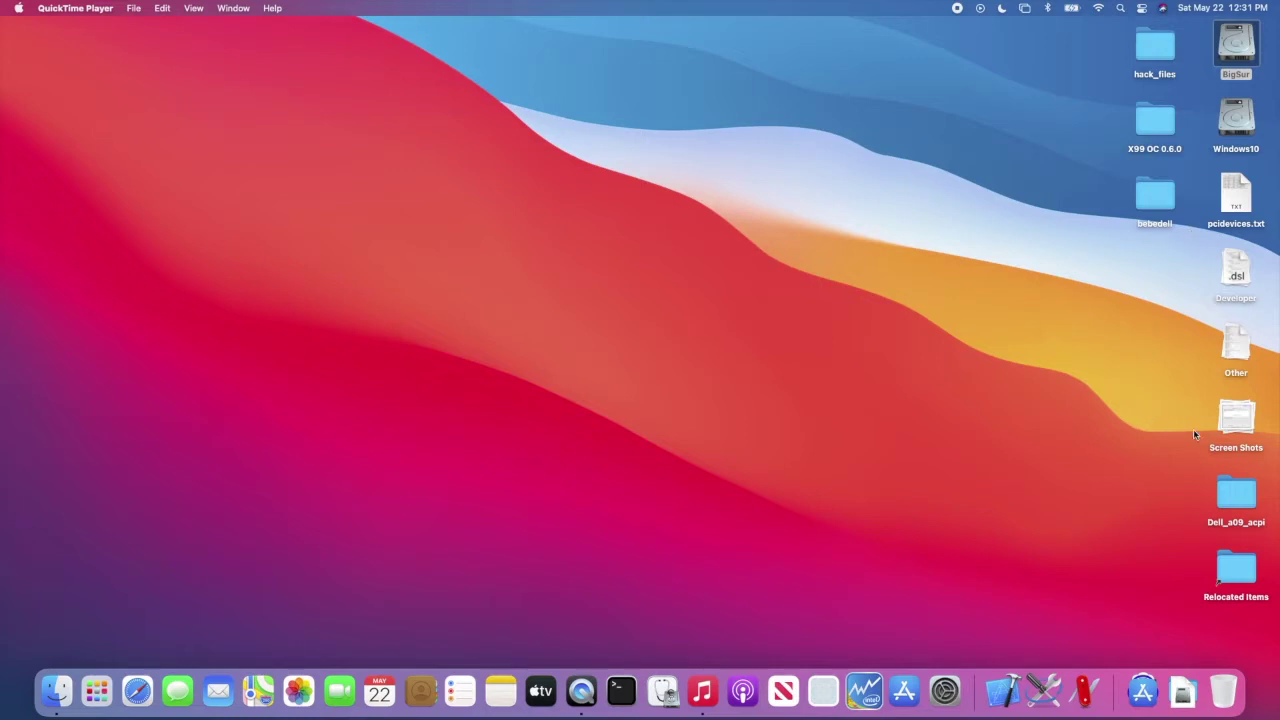
View the saved screenshot of the Sound output settings and compare it with the current output devices in System Preferences
{"action": "left_click", "coordinate": [1240, 449]}
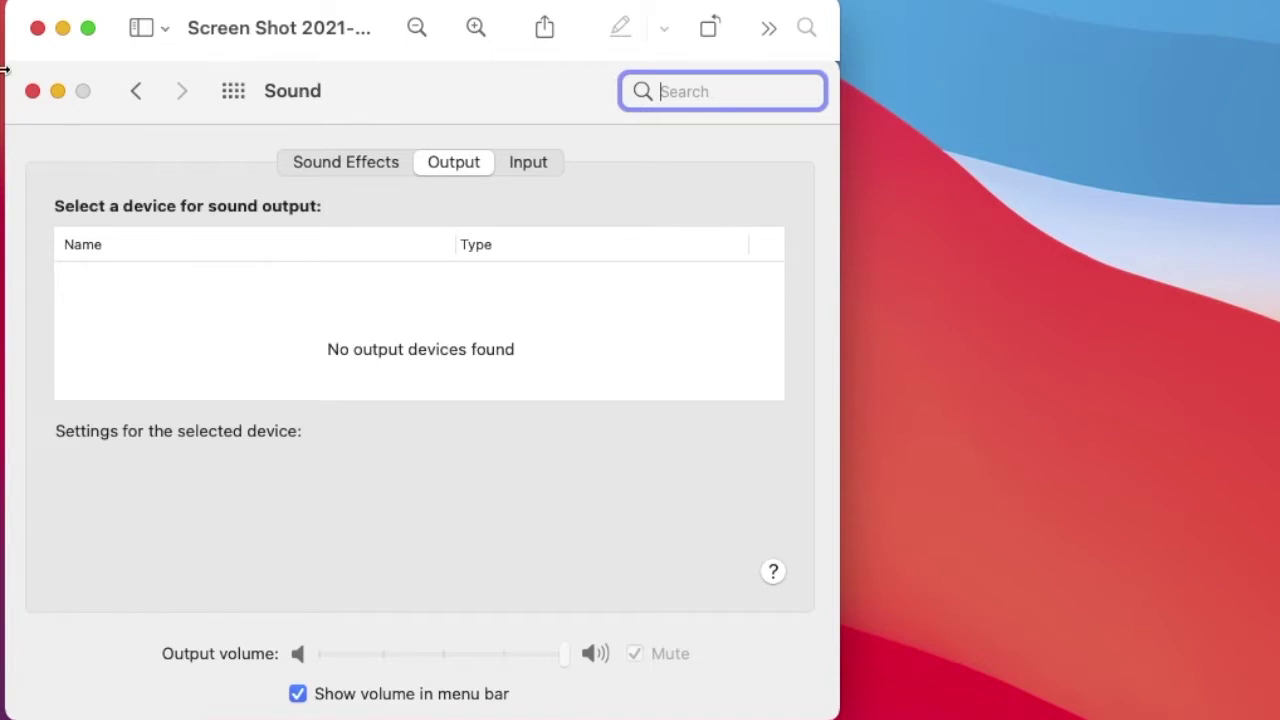
{"action": "left_click", "coordinate": [38, 30]}
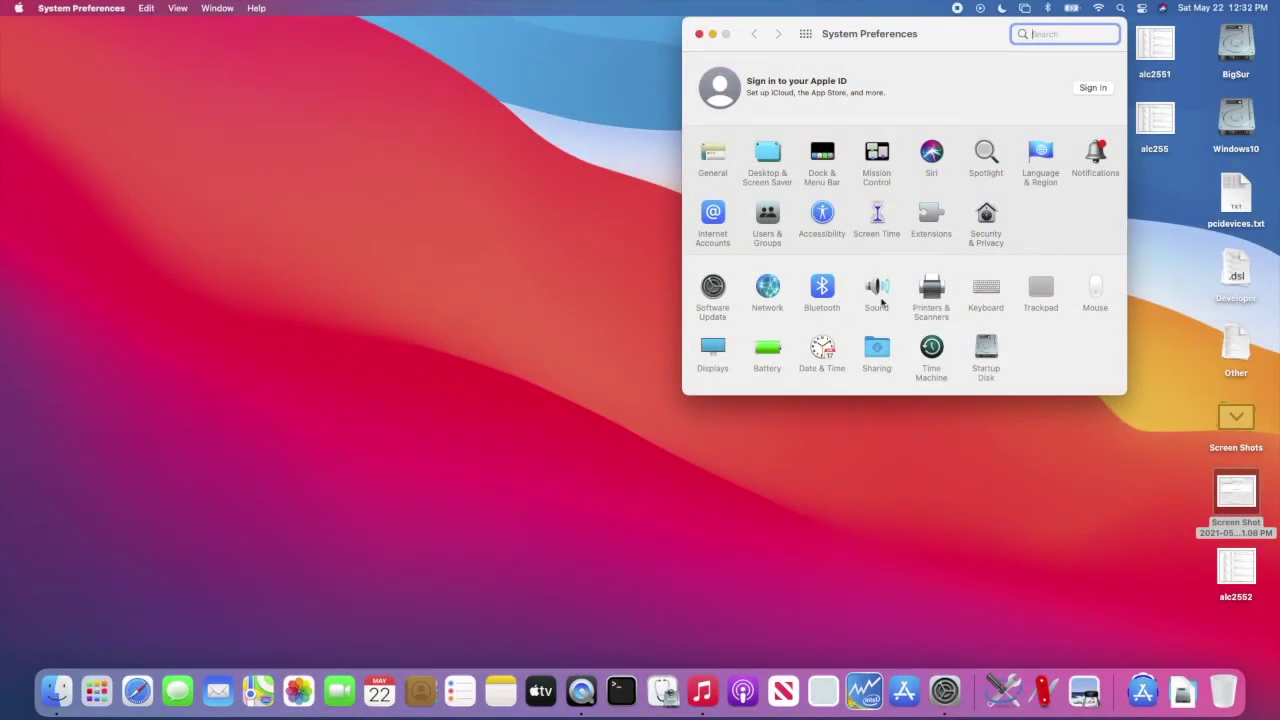
{"action": "left_click", "coordinate": [876, 292]}
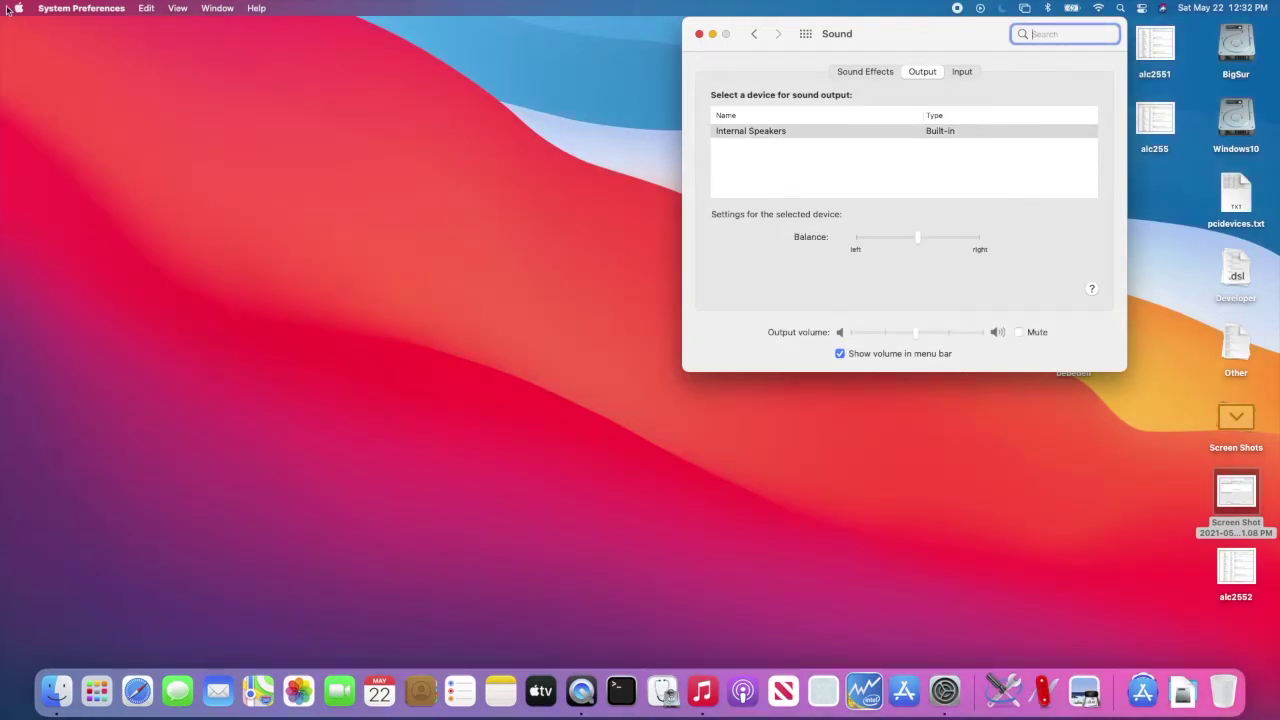
{"action": "left_click", "coordinate": [699, 36]}
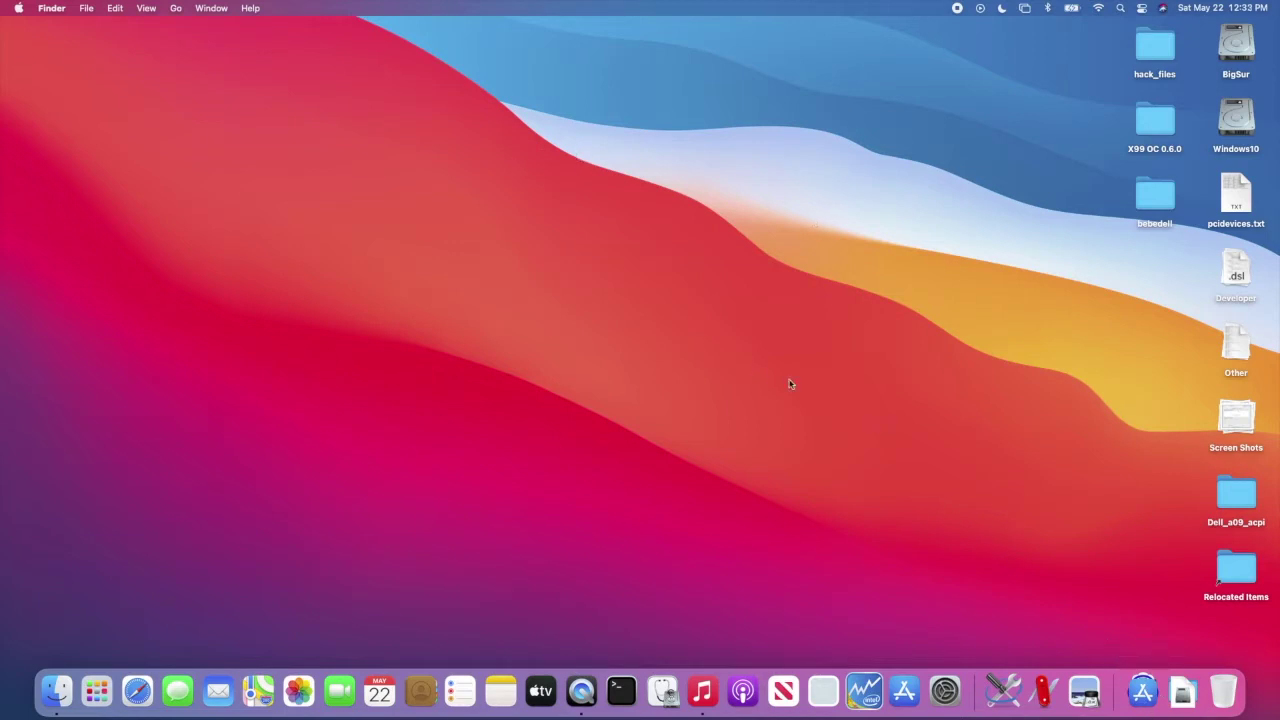
Check the Realtek audio device's codec ID and revision in DPCIManager and close it
{"action": "left_click", "coordinate": [1141, 691]}
{"action": "left_click", "coordinate": [837, 310]}
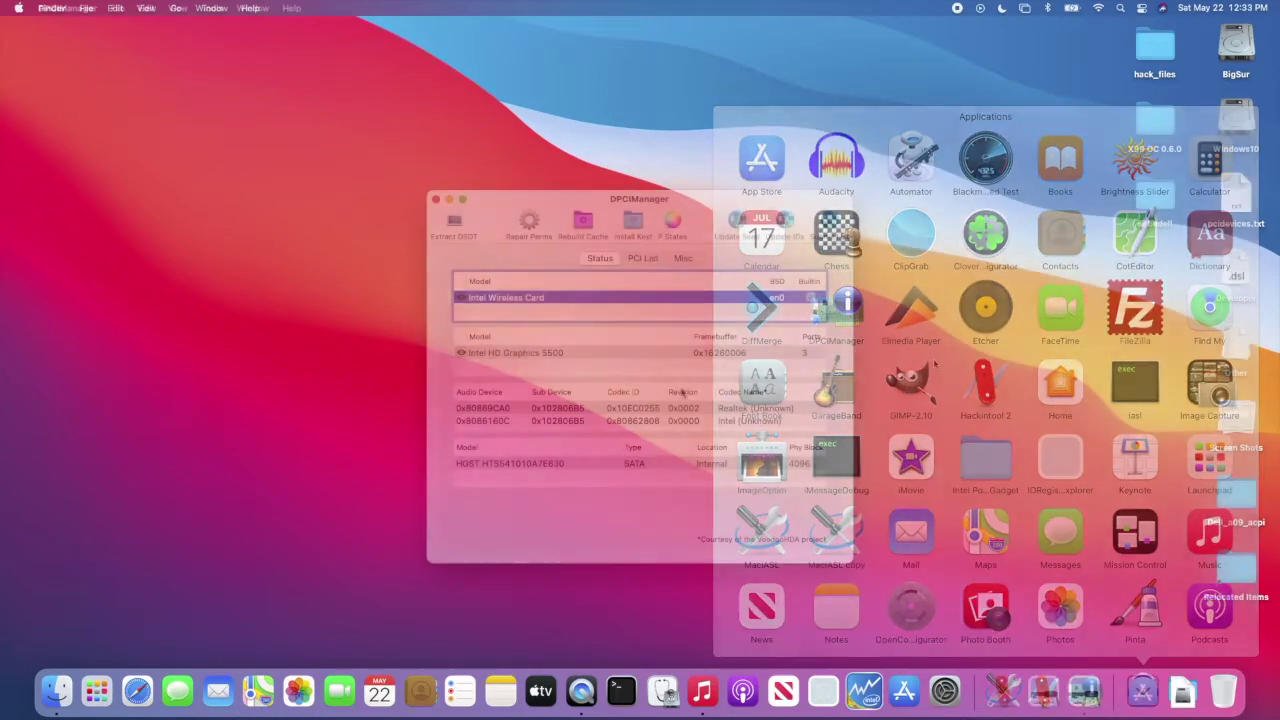
{"action": "left_click", "coordinate": [684, 410]}
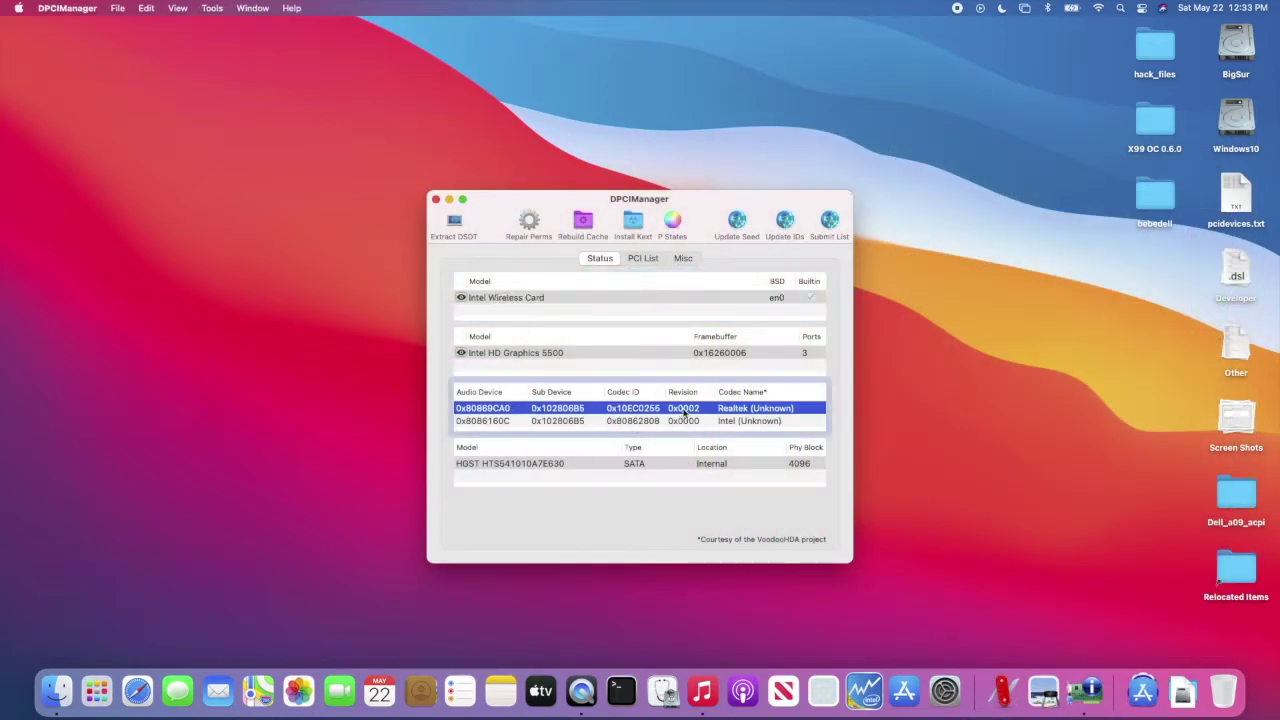
{"action": "left_click", "coordinate": [435, 200]}
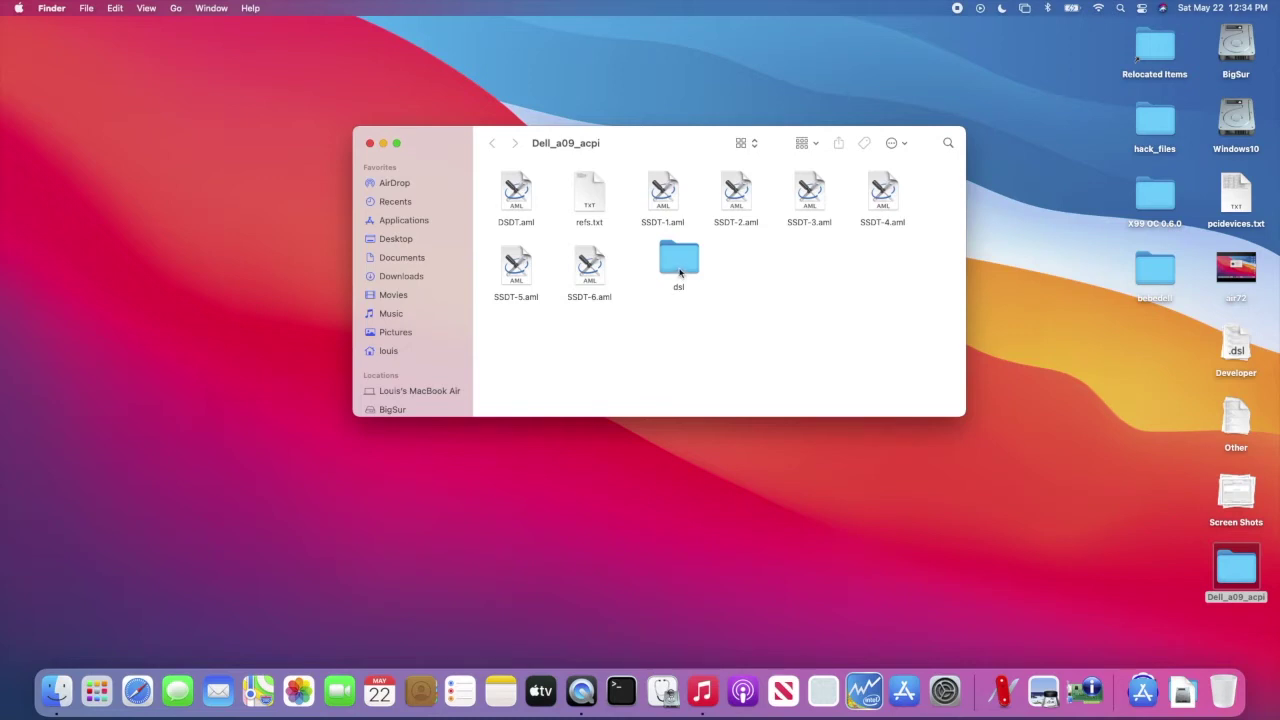
Sort the contents of the Dell_a09_acpi folder by name
{"action": "left_click_drag", "start_coordinate": [680, 273], "coordinate": [670, 283]}
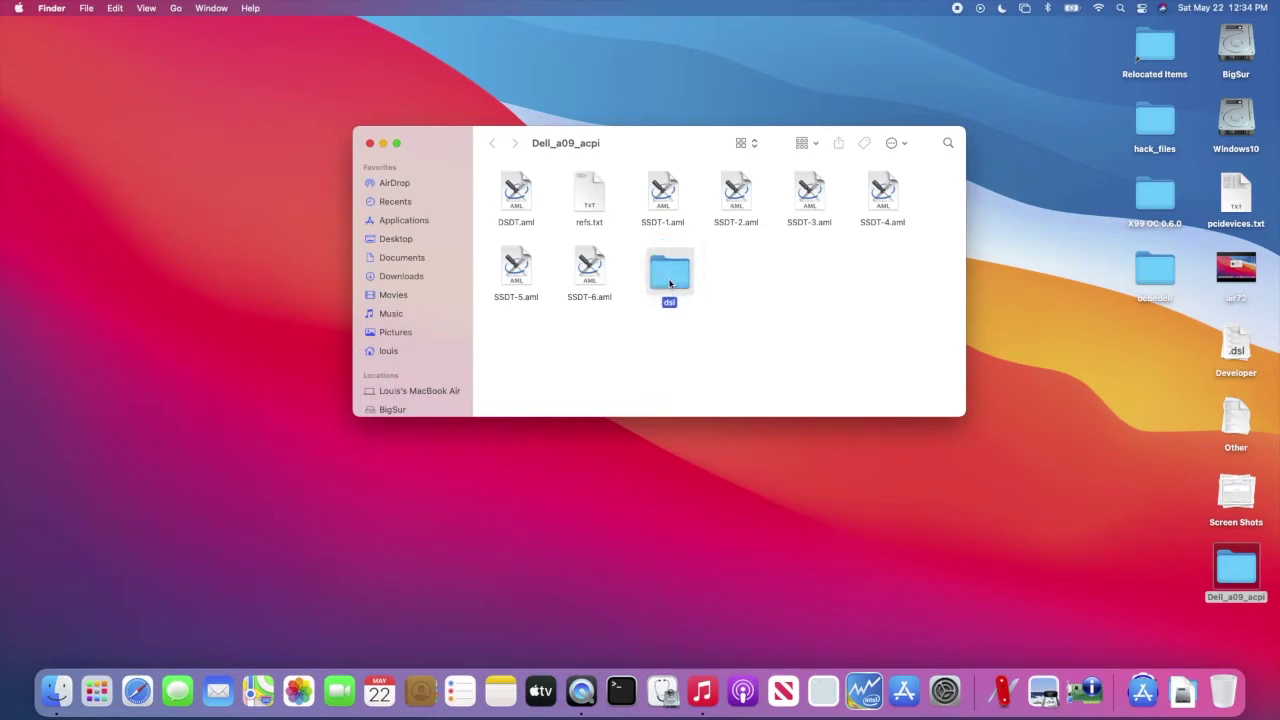
{"action": "right_click", "coordinate": [734, 289]}
{"action": "mouse_move", "coordinate": [757, 370]}
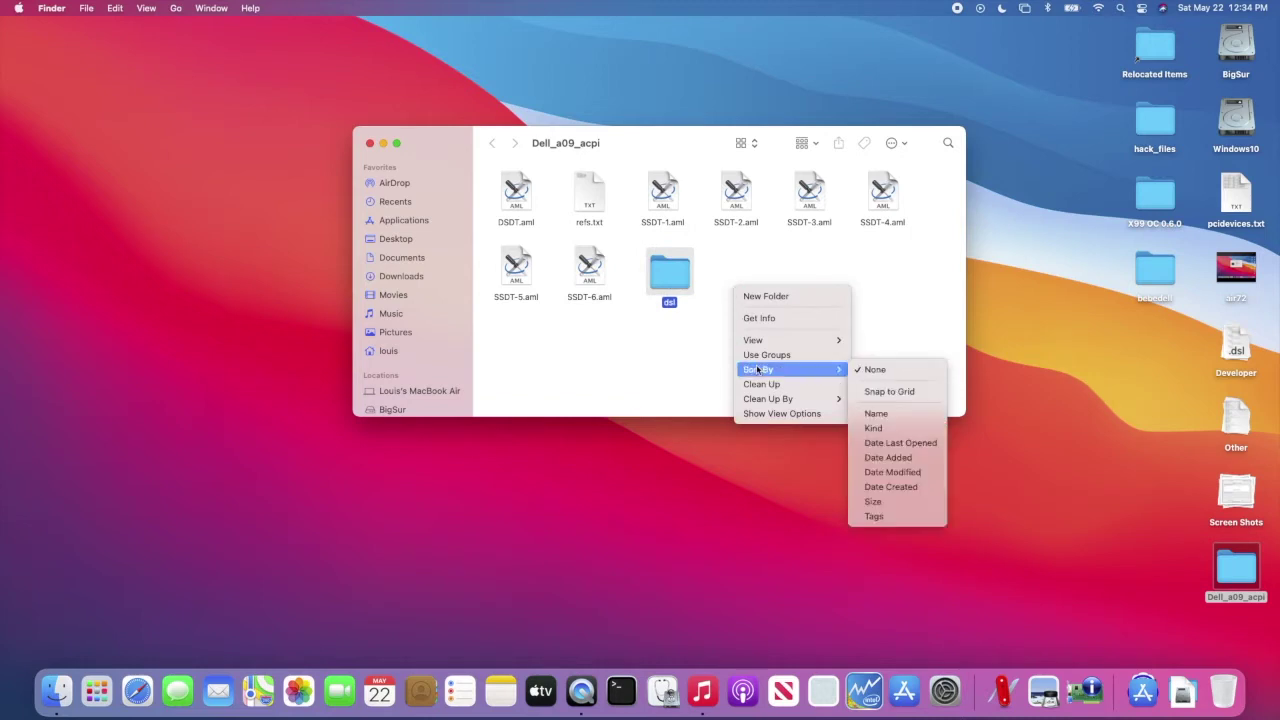
{"action": "left_click", "coordinate": [869, 412]}
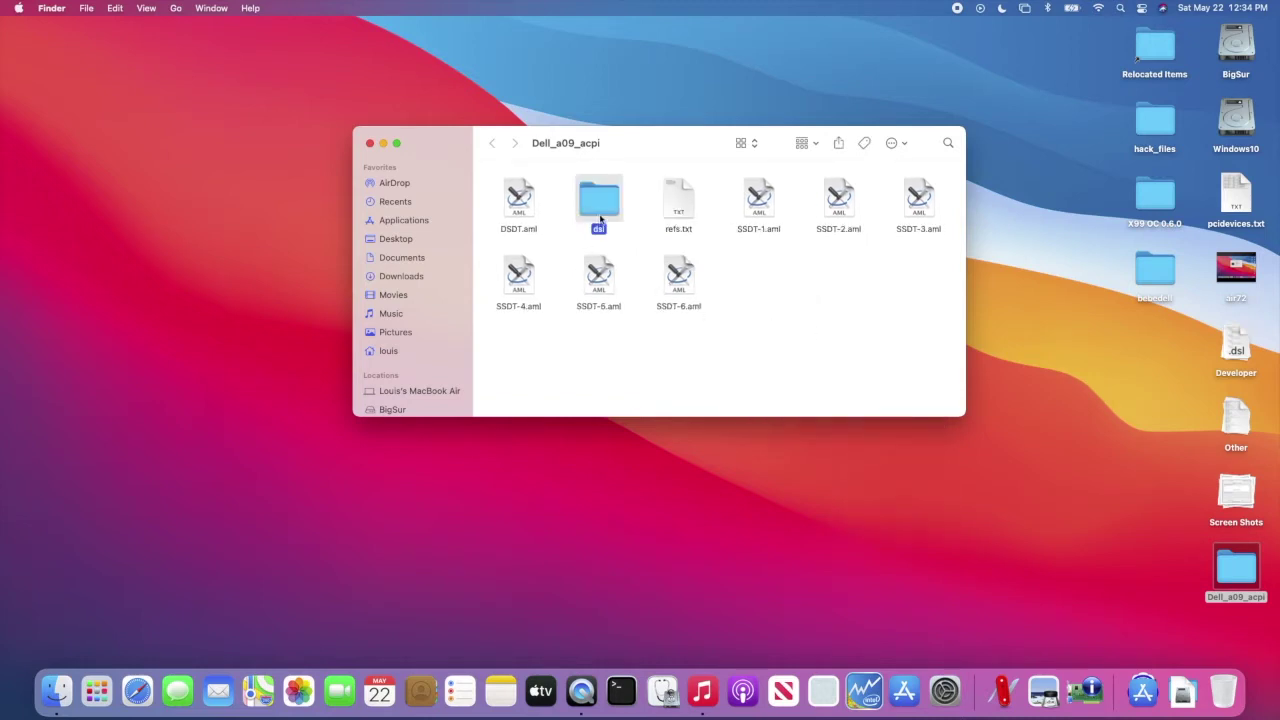
Look through the files in the dsl folder and open refs.txt in Dell_a09_acpi to read it
{"action": "double_click", "coordinate": [599, 205]}
{"action": "scroll", "coordinate": [633, 265], "scroll_direction": "down", "scroll_amount": 1}
{"action": "scroll", "coordinate": [633, 265], "scroll_direction": "up", "scroll_amount": 1}
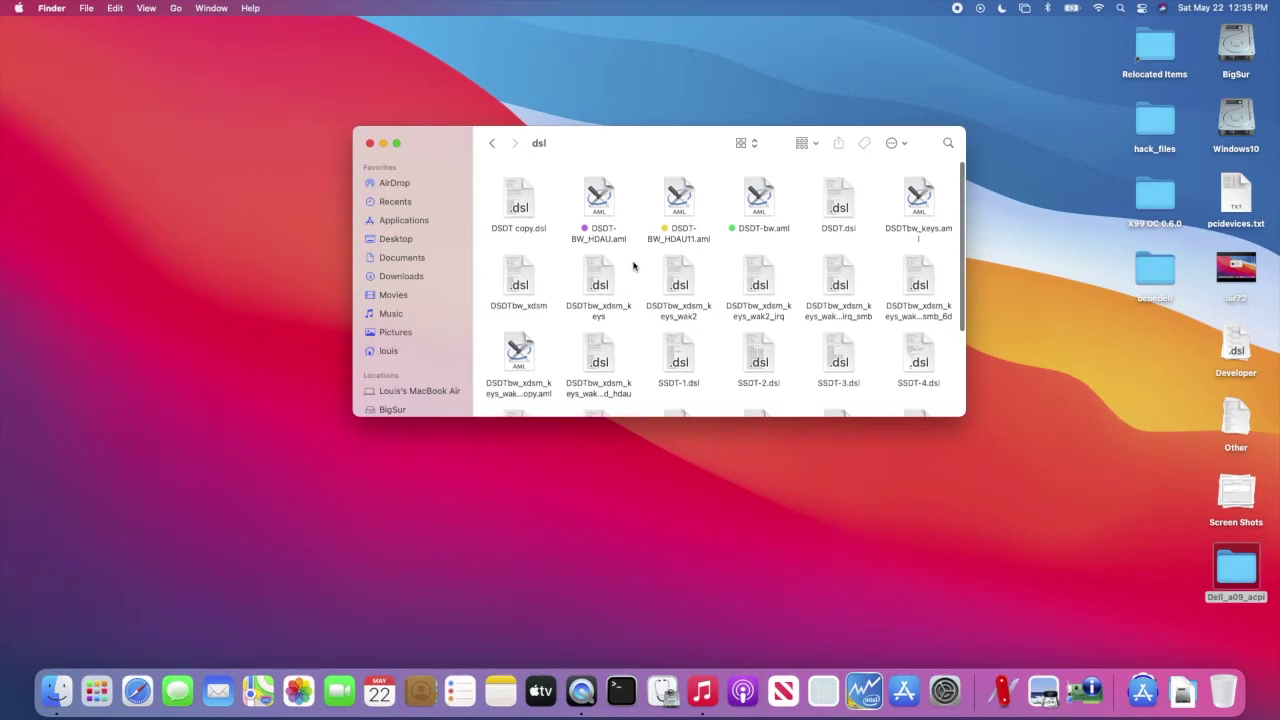
{"action": "scroll", "coordinate": [633, 265], "scroll_direction": "down", "scroll_amount": 1}
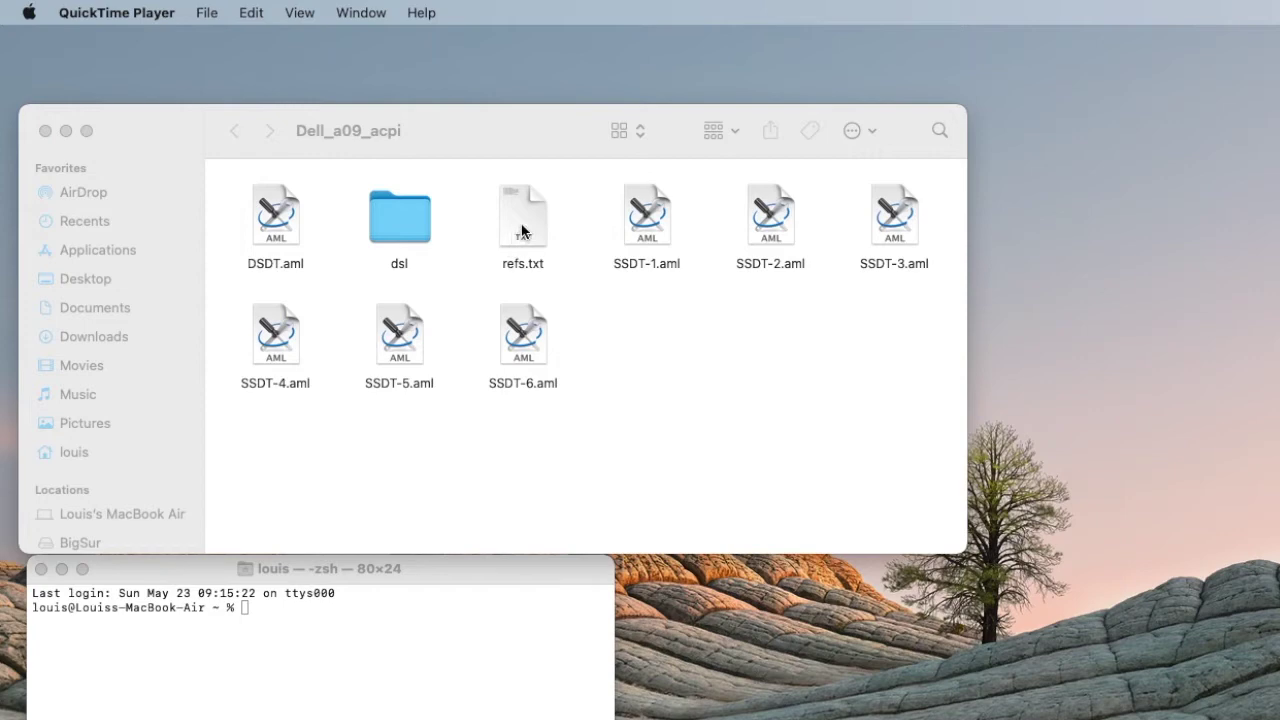
{"action": "left_click", "coordinate": [522, 231]}
{"action": "double_click", "coordinate": [522, 231]}
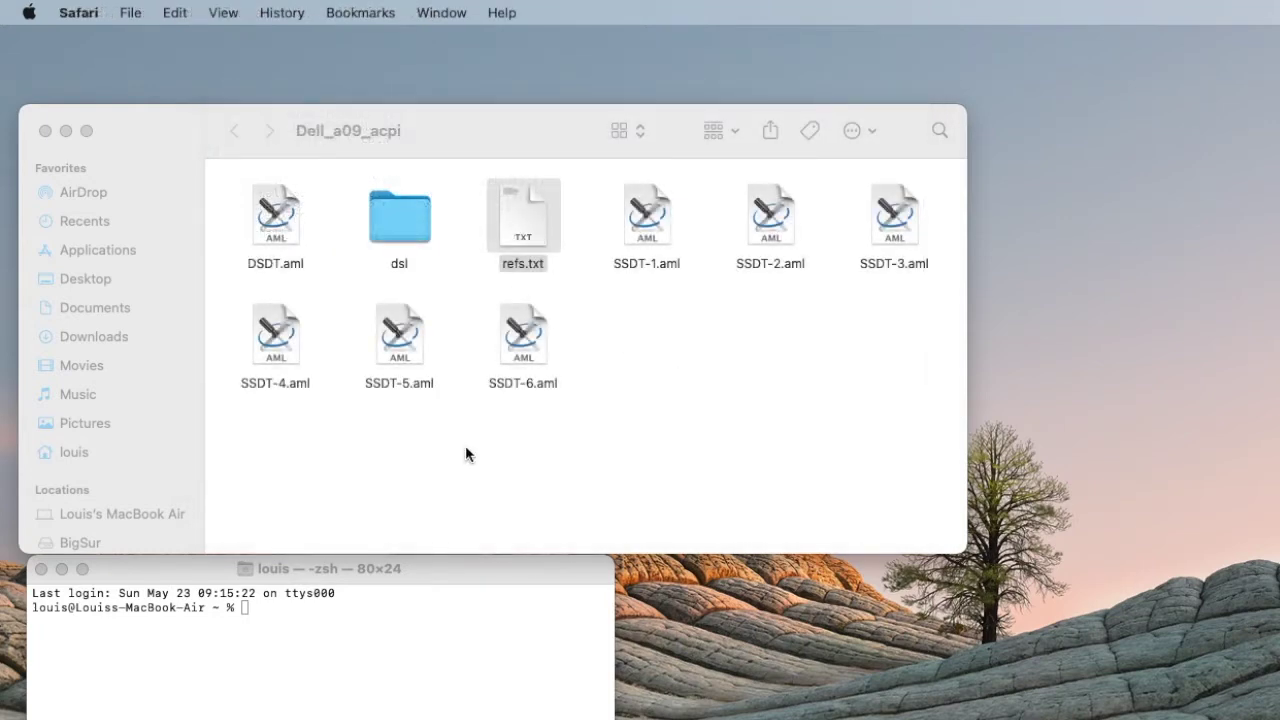
Change the Terminal's working directory to the Dell_a09_acpi folder on the Desktop with cd
{"action": "left_click", "coordinate": [392, 656]}
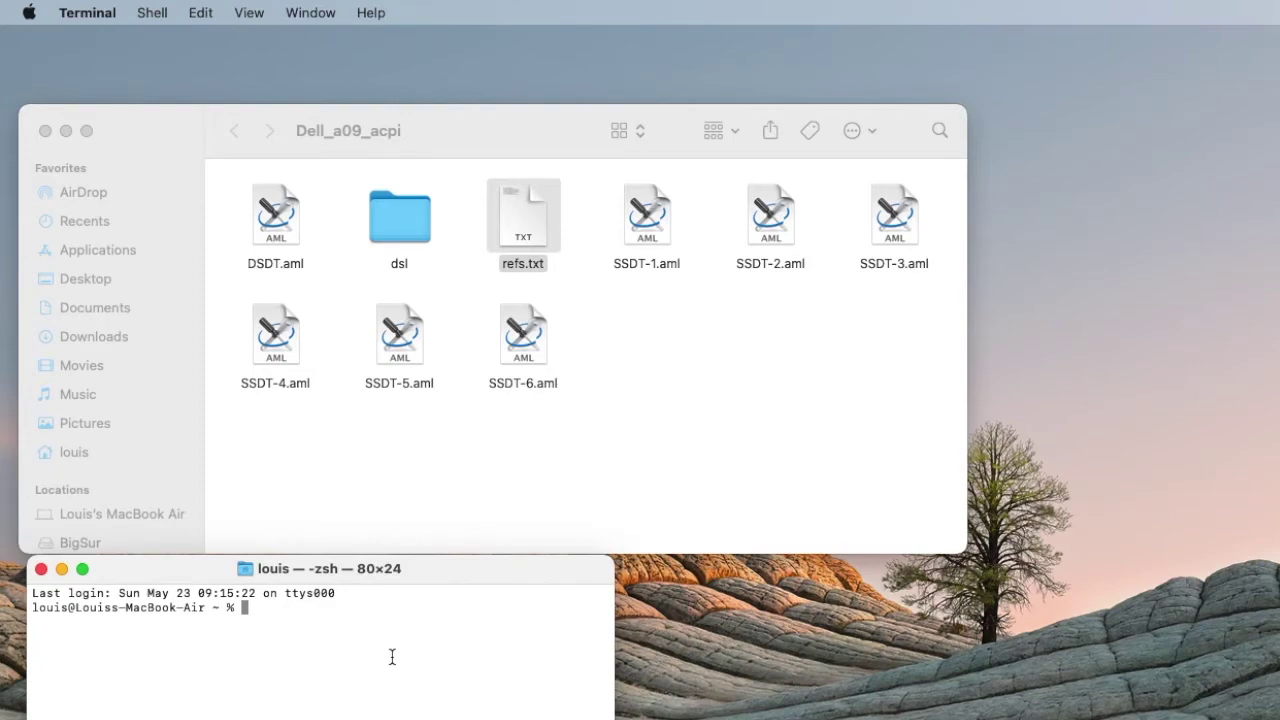
{"action": "type", "text": "cd"}
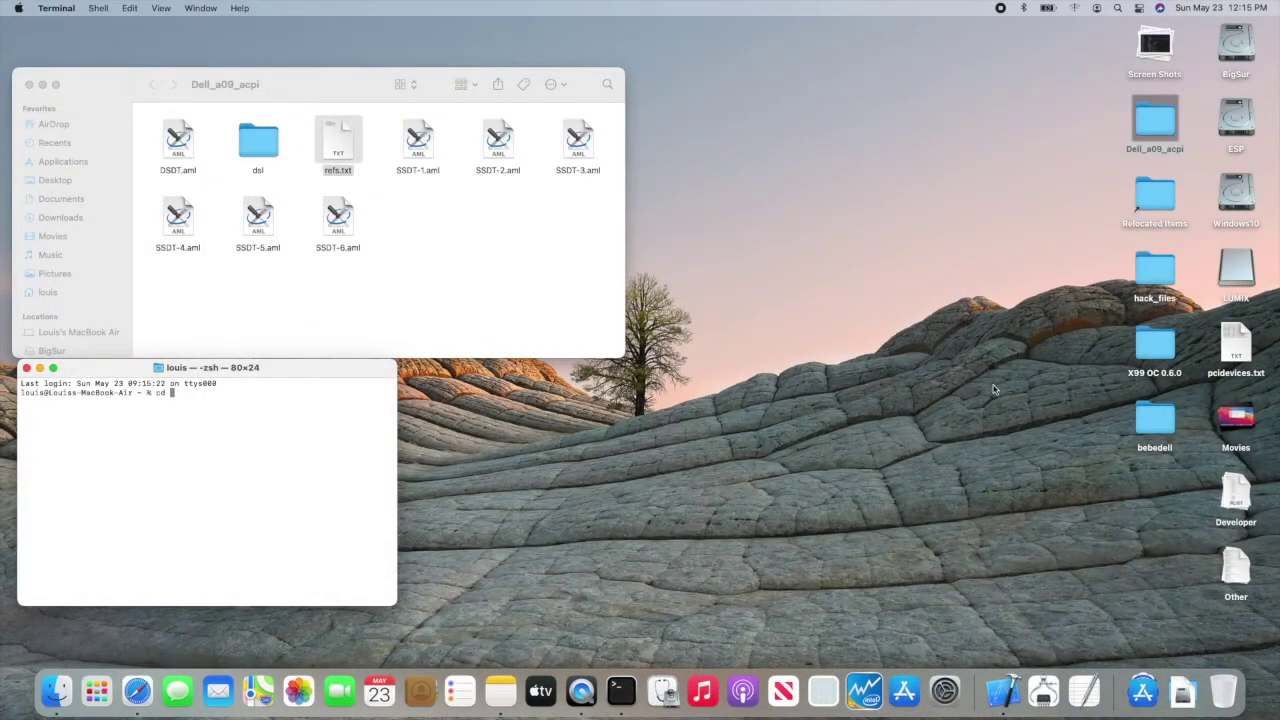
{"action": "left_click_drag", "start_coordinate": [1154, 128], "coordinate": [204, 469]}
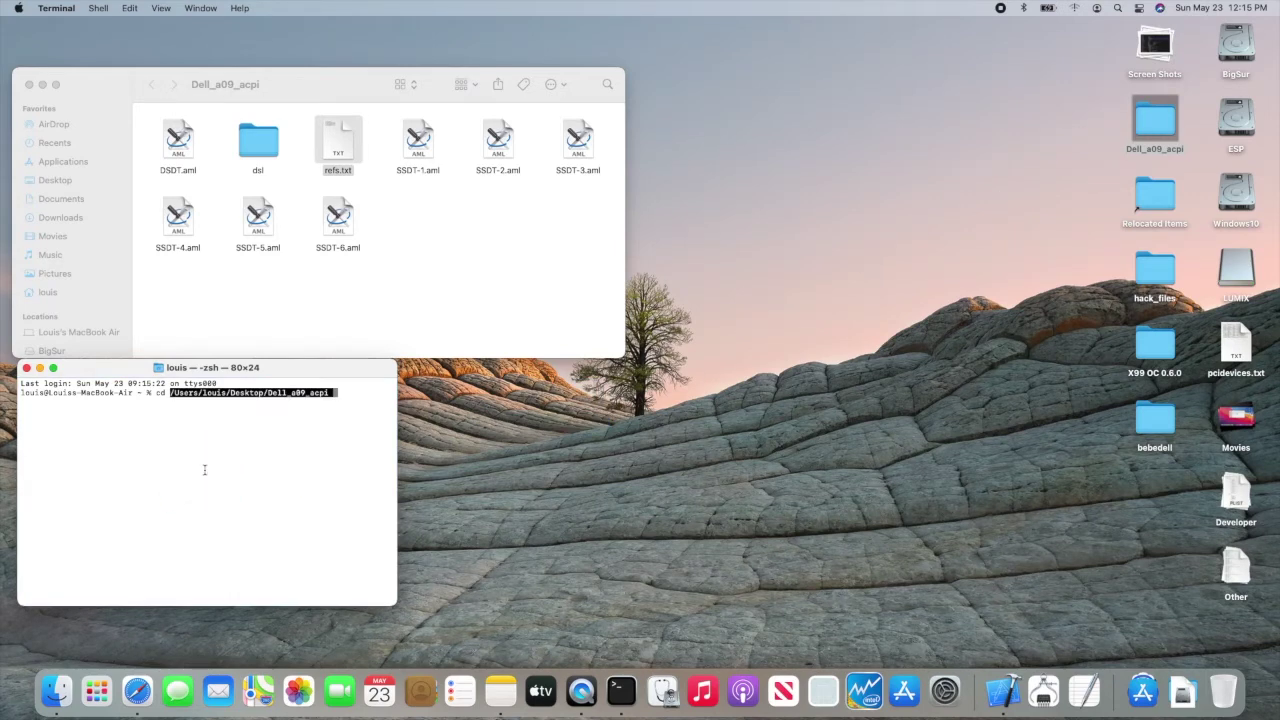
{"action": "key", "text": "Return"}
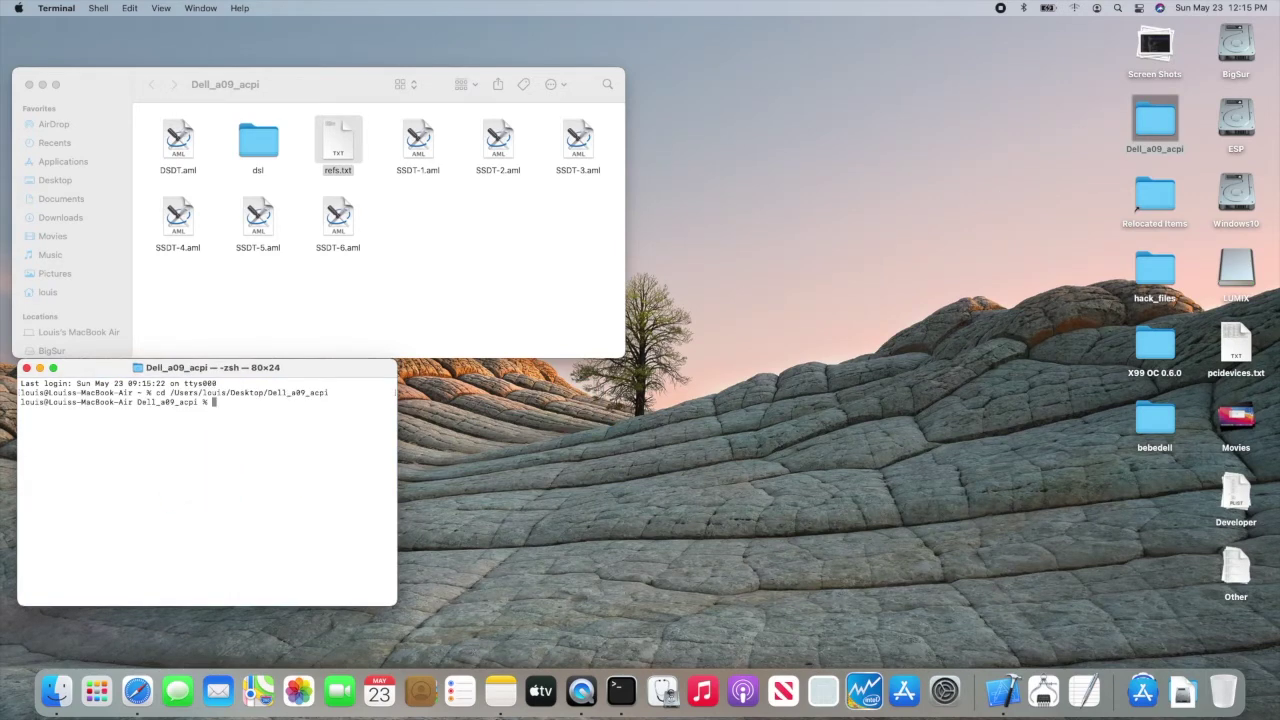
Disassemble the ACPI tables by running /Applications/iasl -da -dl -fe refs.txt DSDT.aml SSDT*.aml in Terminal
{"action": "left_click", "coordinate": [1143, 690]}
{"action": "left_click_drag", "start_coordinate": [1129, 390], "coordinate": [248, 449]}
{"action": "key", "text": "Right"}
{"action": "type", "text": "-da -dl -fe refs.txt DSDT.aml SSDT*.aml"}
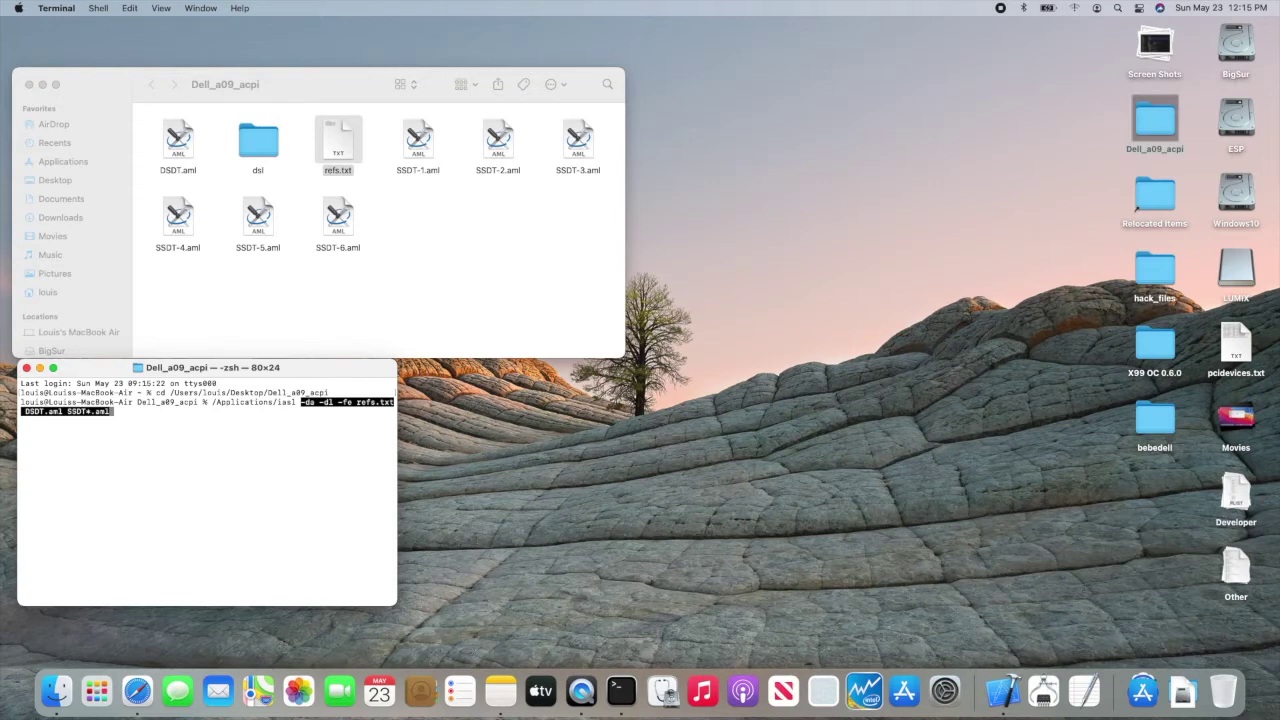
{"action": "key", "text": "End"}
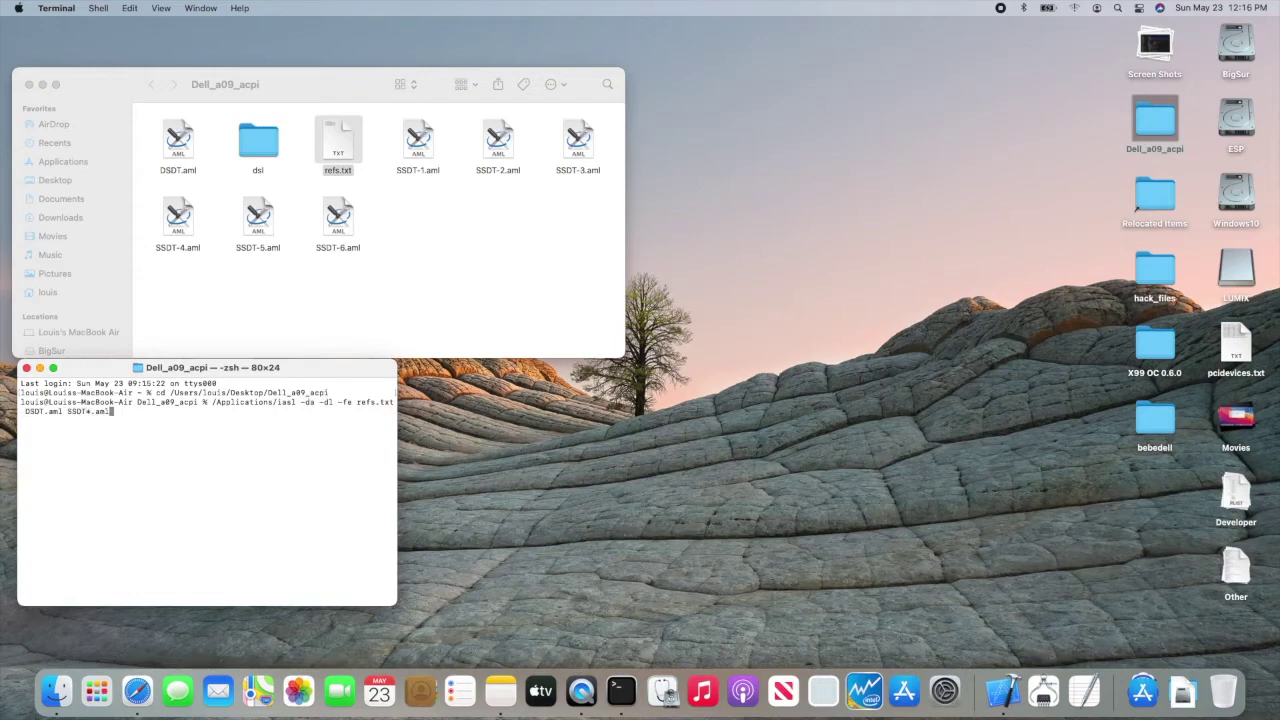
{"action": "key", "text": "Return"}
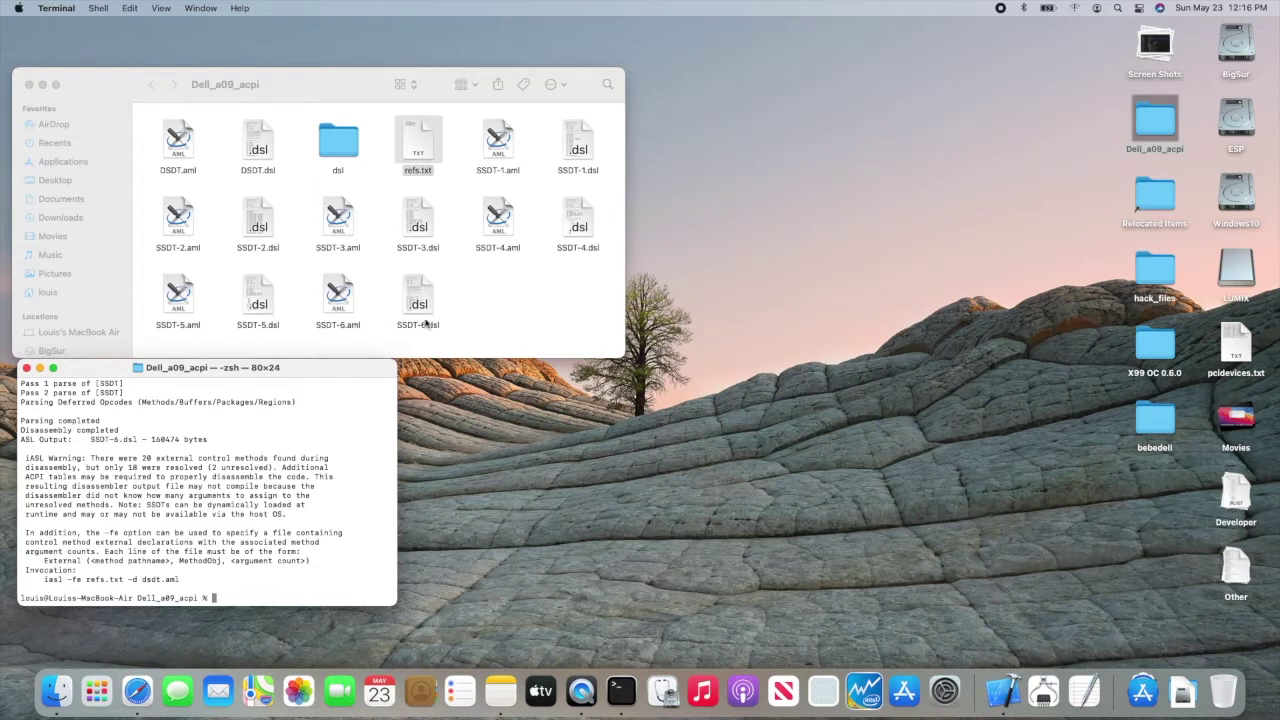
Group DSDT.dsl and SSDT-1.dsl through SSDT-6.dsl from Dell_a09_acpi into a new folder named dsl1
{"action": "left_click", "coordinate": [258, 170]}
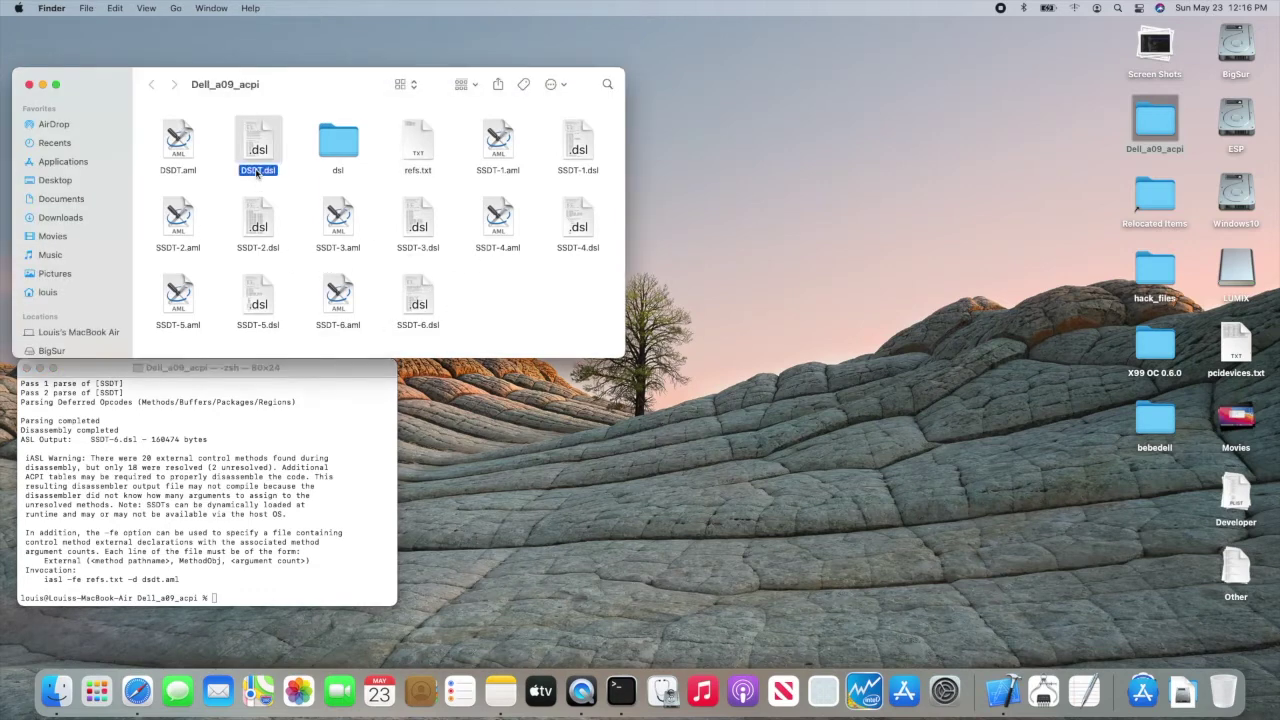
{"action": "left_click", "coordinate": [261, 254], "text": "super"}
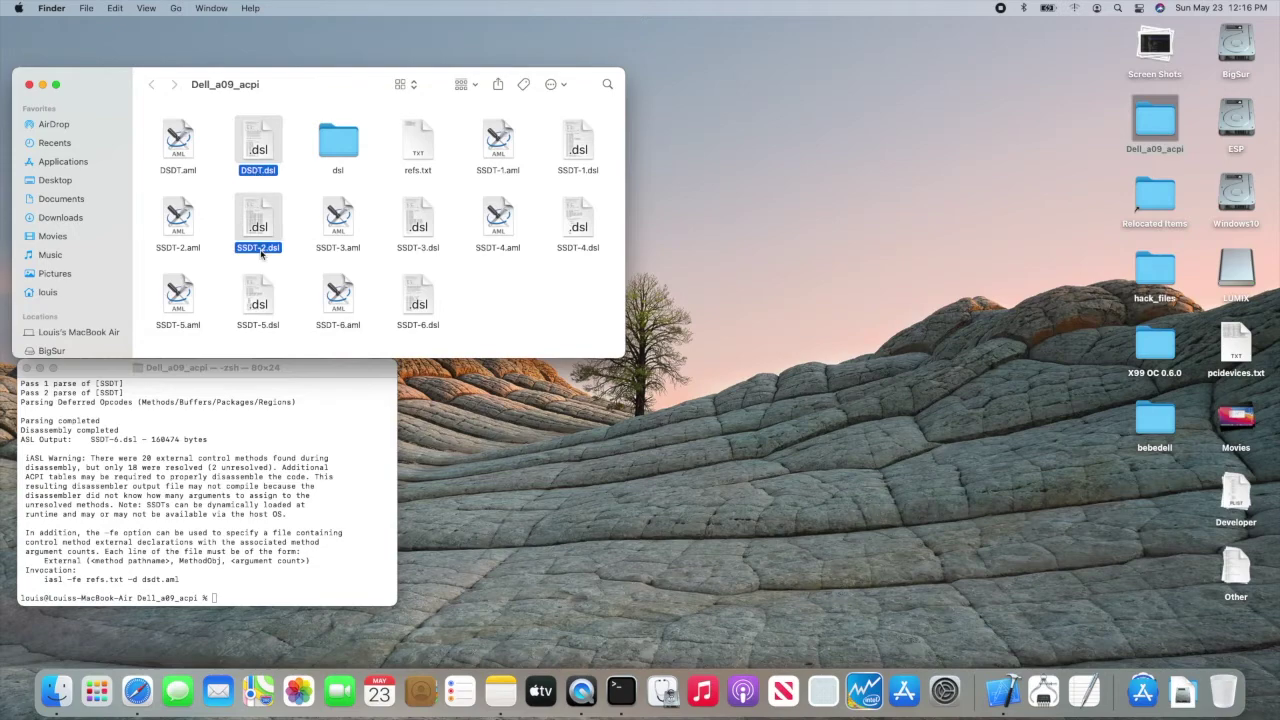
{"action": "left_click", "coordinate": [572, 178], "text": "super"}
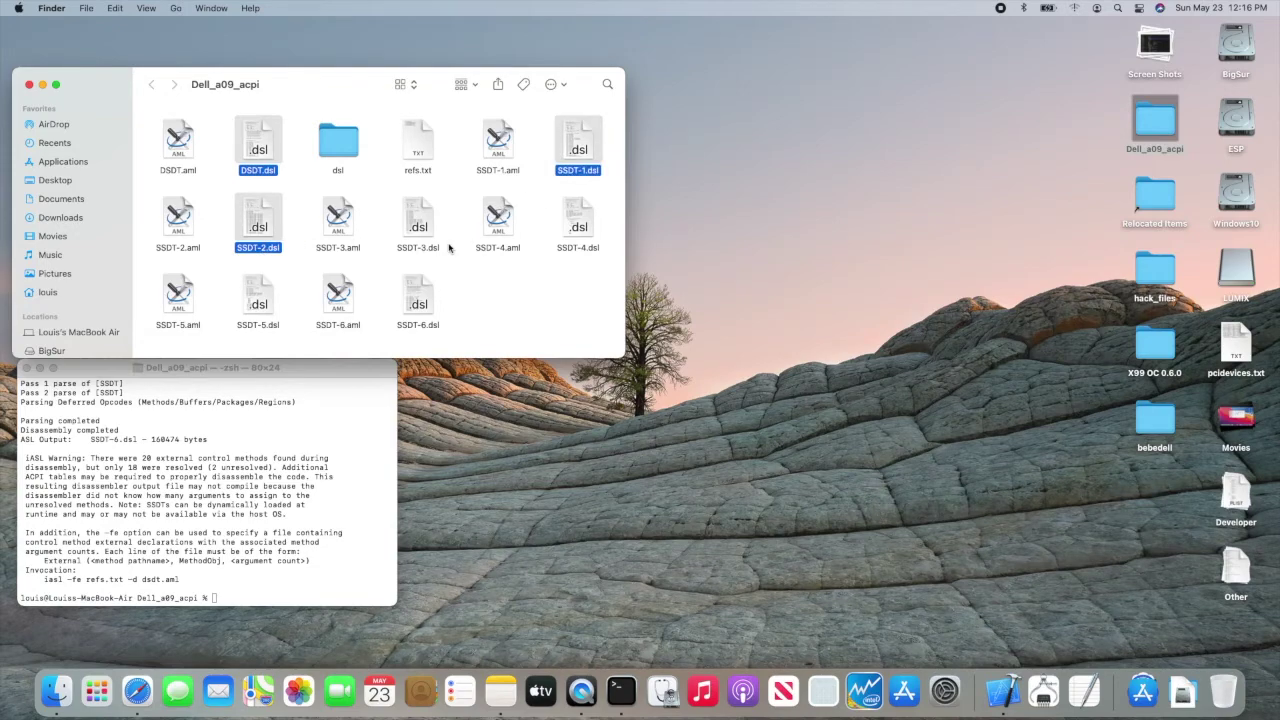
{"action": "left_click", "coordinate": [428, 256], "text": "super"}
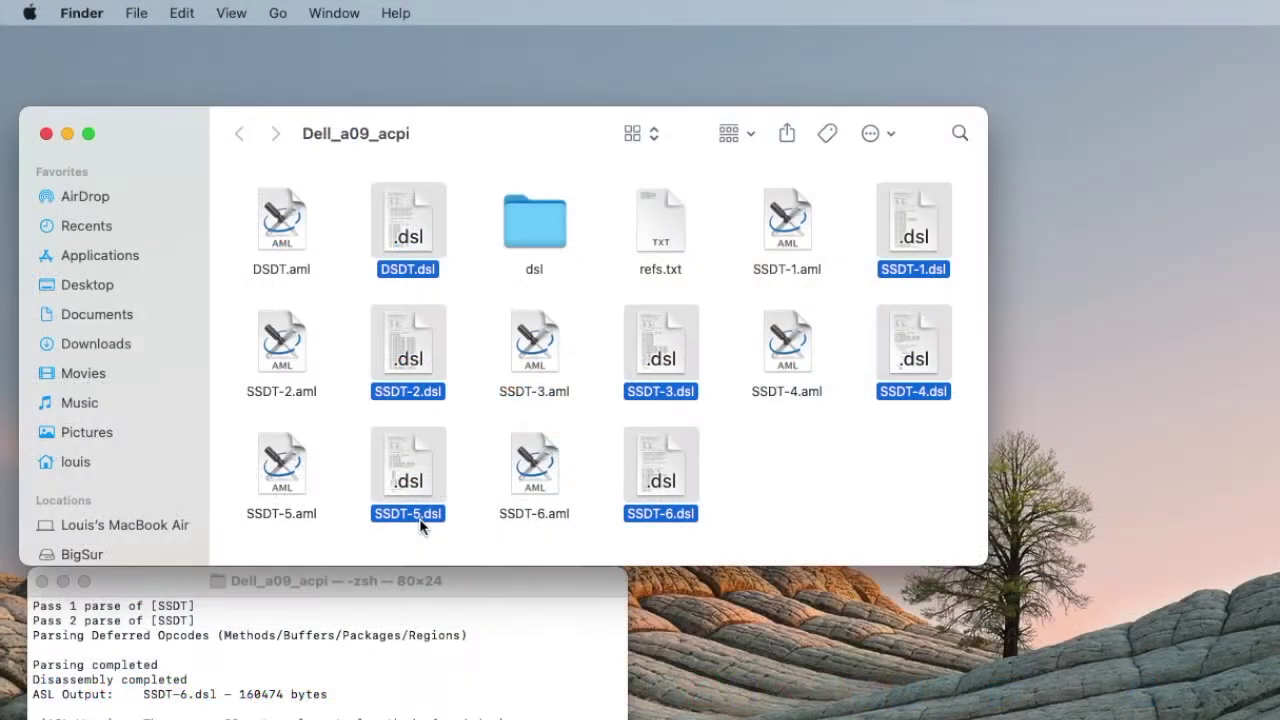
{"action": "right_click", "coordinate": [419, 518]}
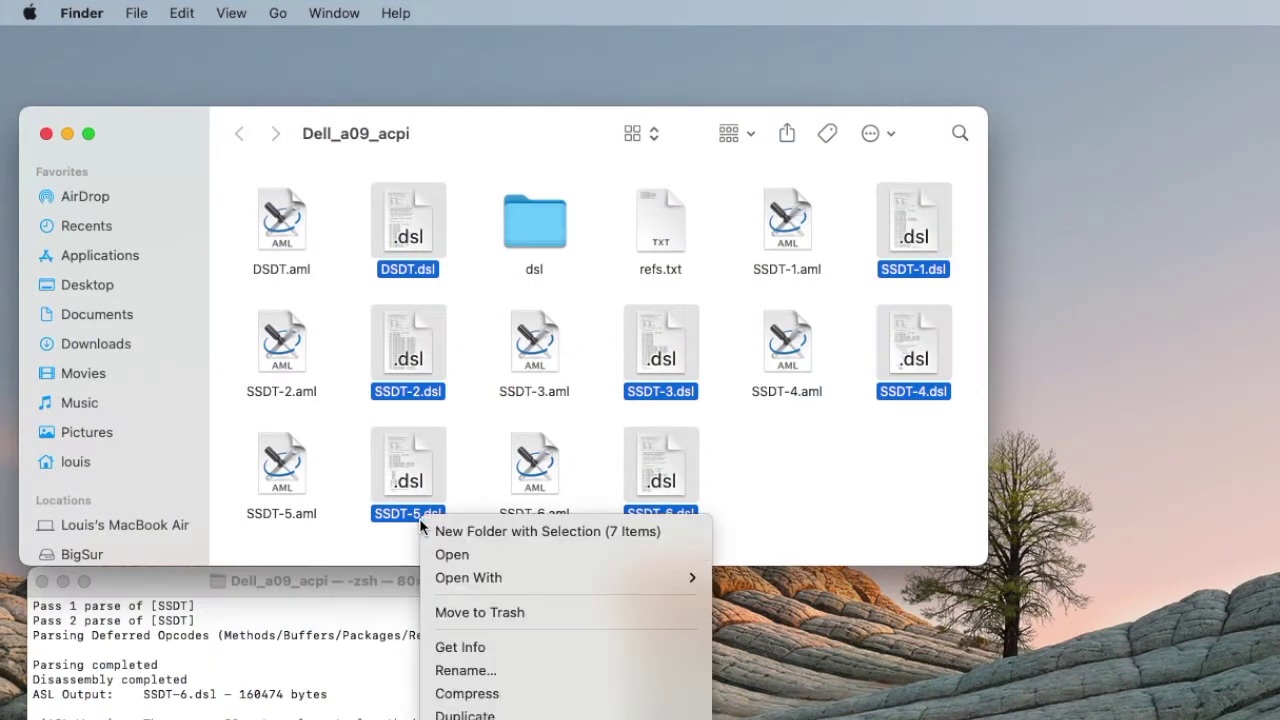
{"action": "left_click", "coordinate": [445, 531]}
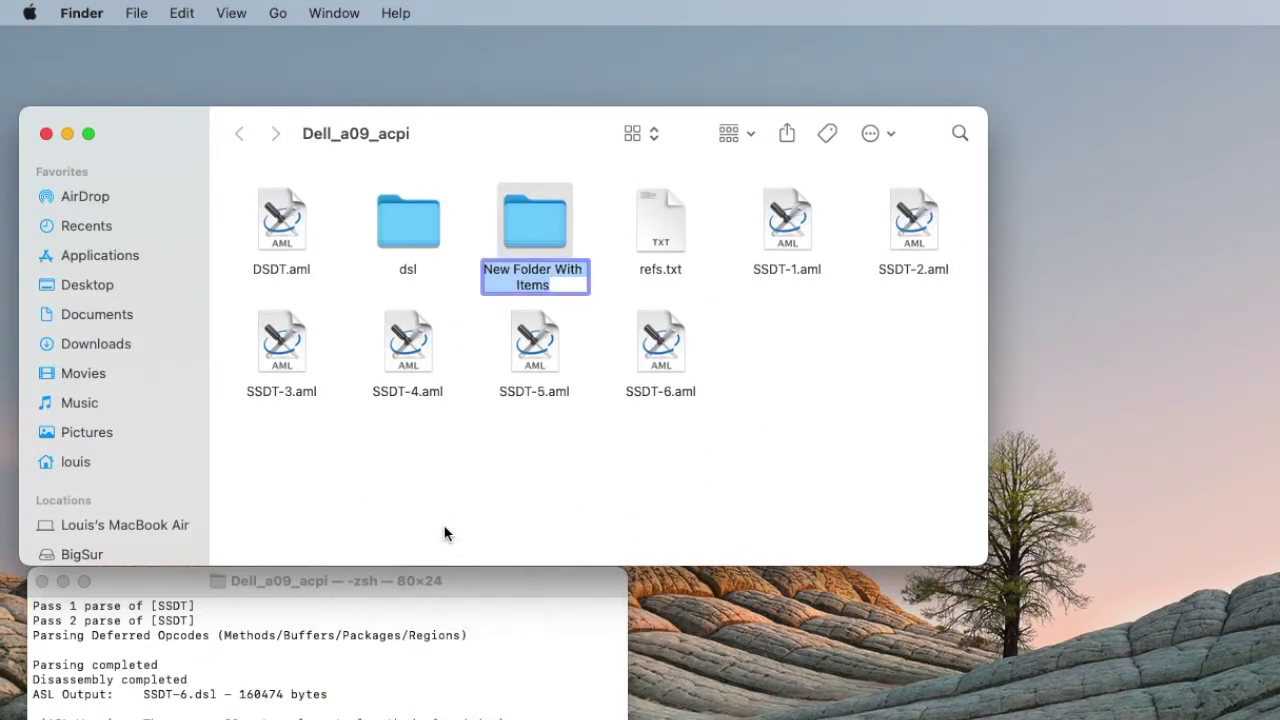
{"action": "type", "text": "dsl"}
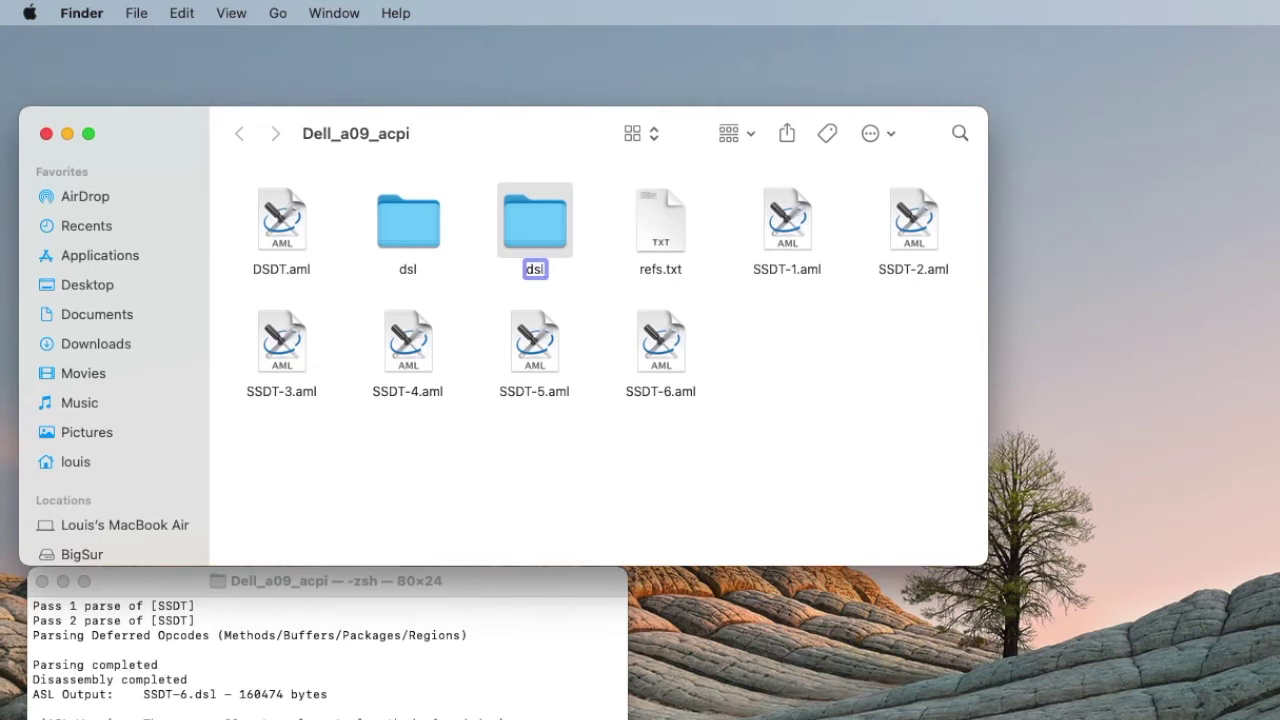
{"action": "type", "text": "1"}
{"action": "key", "text": "Return"}
Open DSDT.dsl from the dsl1 folder in MaciASL
{"action": "double_click", "coordinate": [539, 237]}
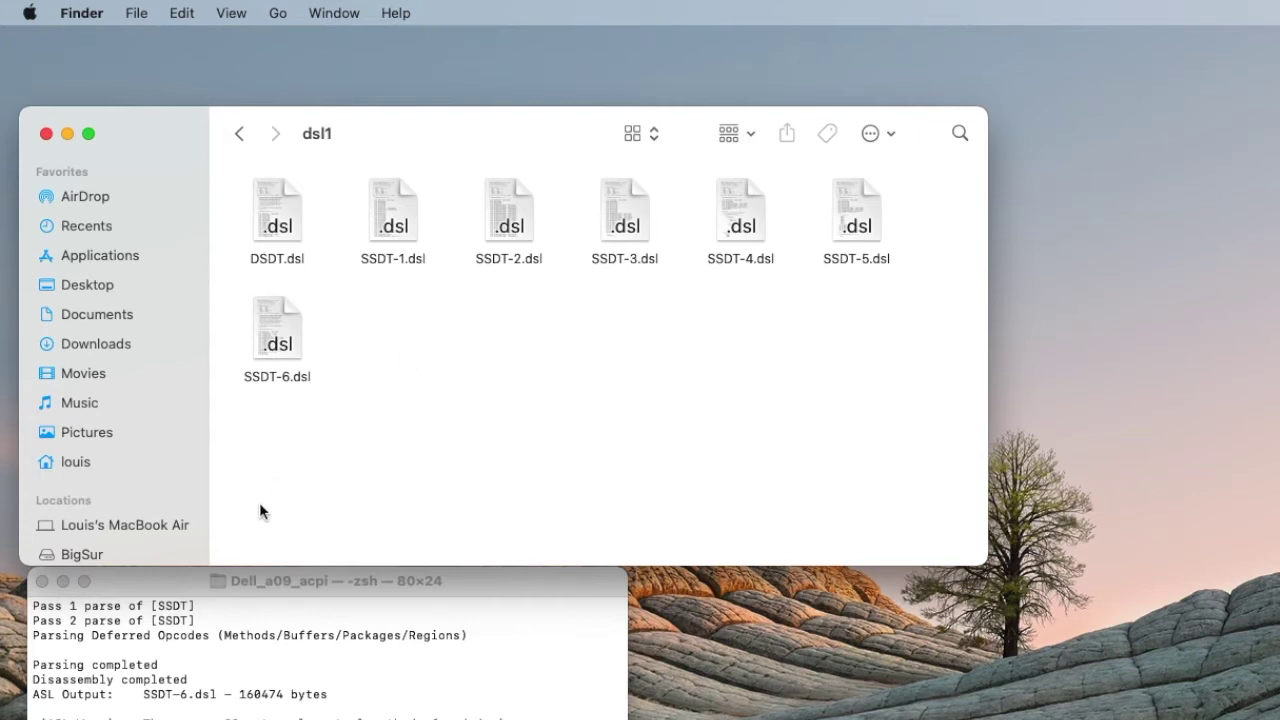
{"action": "double_click", "coordinate": [275, 227]}
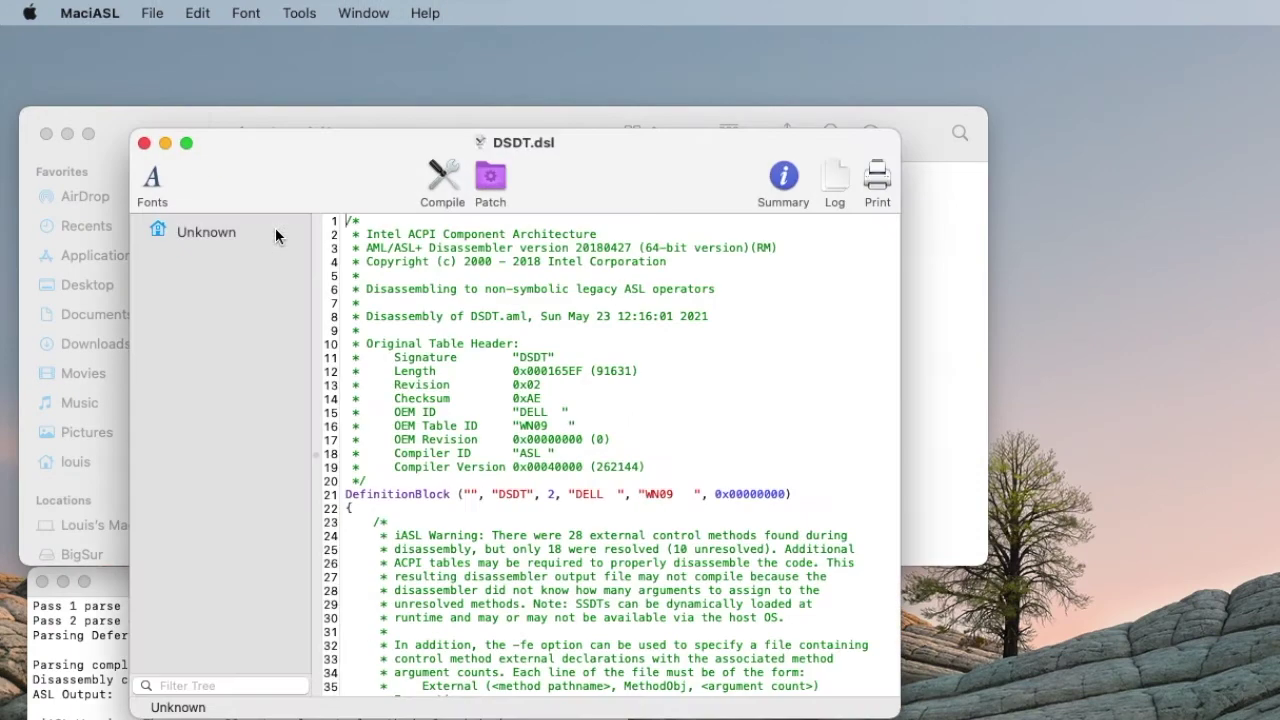
Review MaciASL's General, iASL and patch Sources preferences, including the rehabman patch source
{"action": "left_click", "coordinate": [152, 13]}
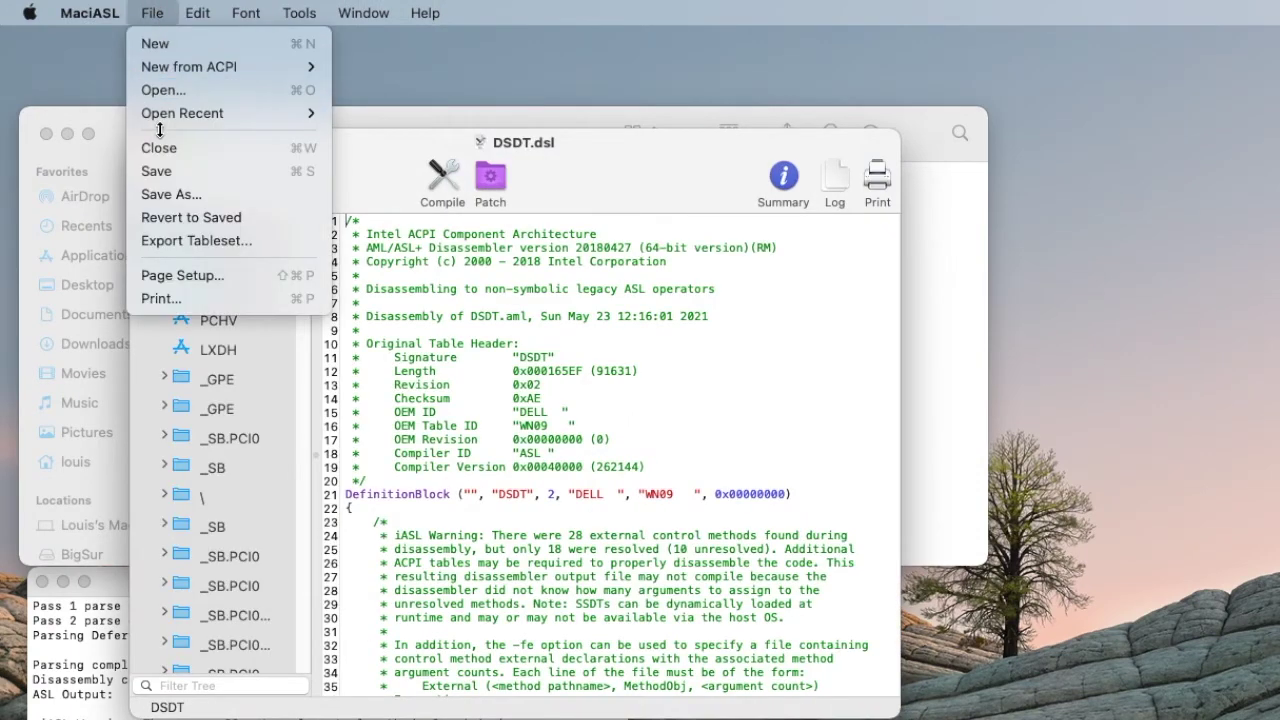
{"action": "mouse_move", "coordinate": [92, 13]}
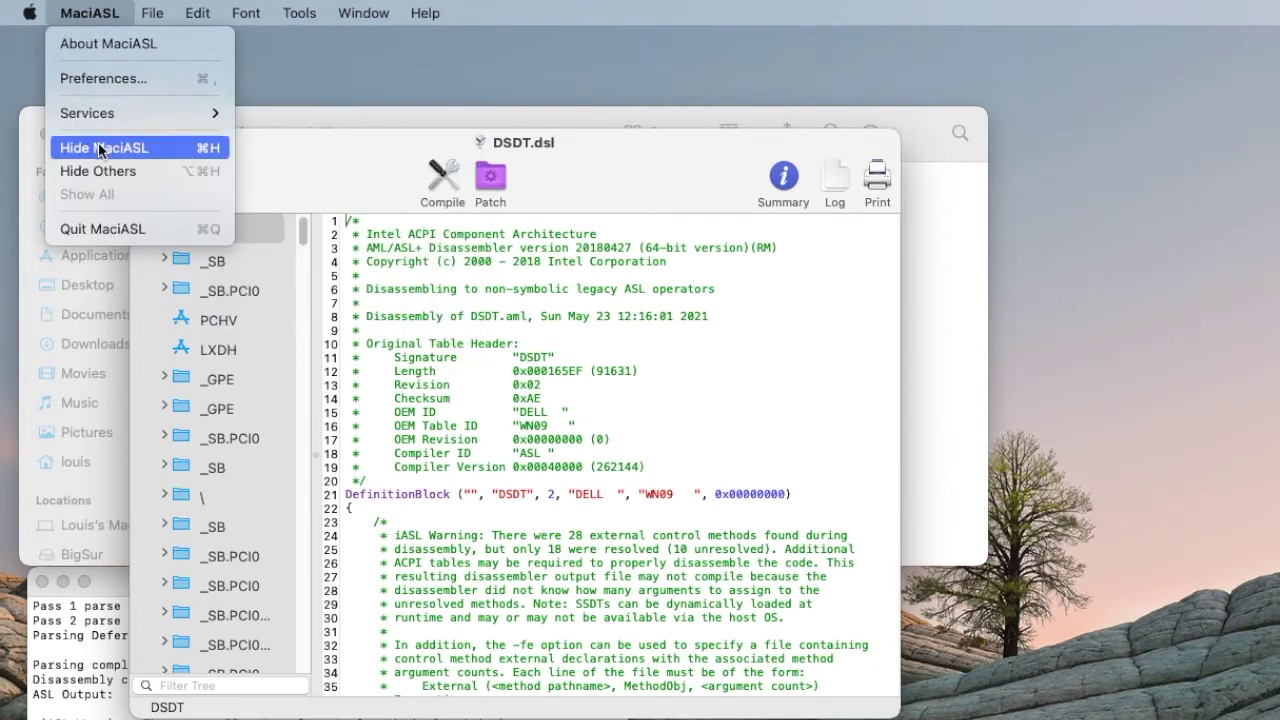
{"action": "left_click", "coordinate": [150, 80]}
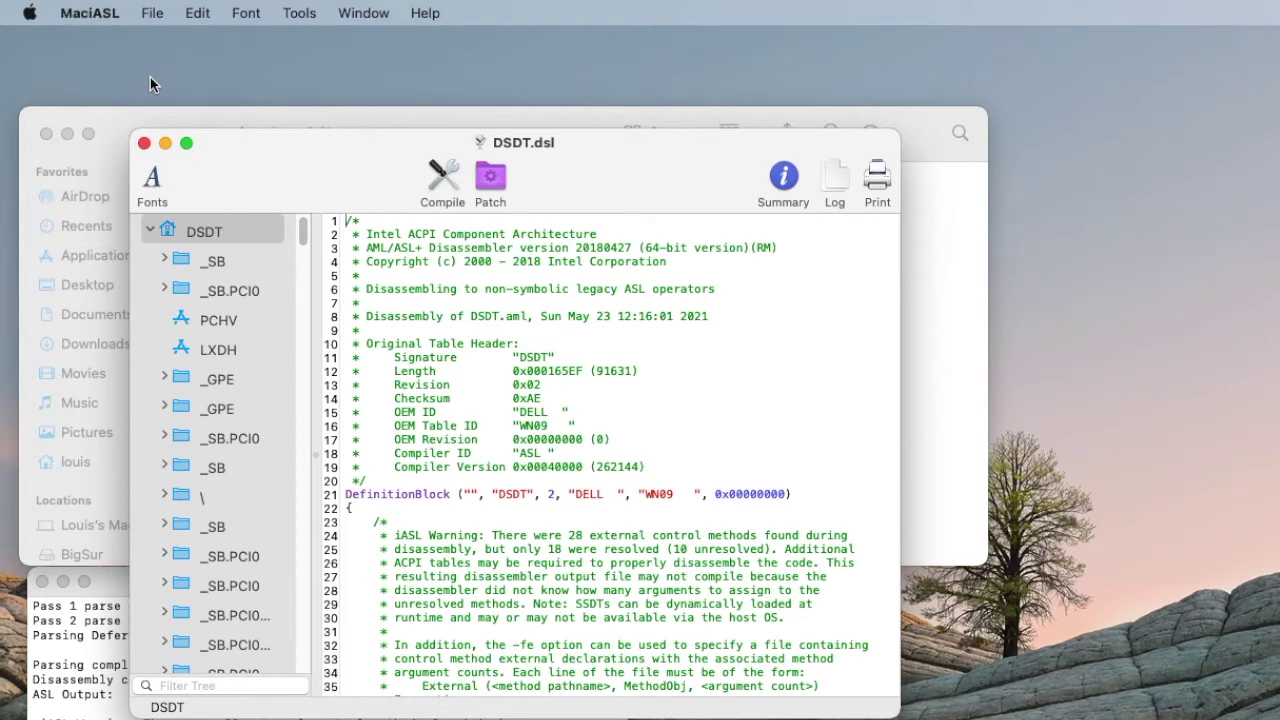
{"action": "left_click_drag", "start_coordinate": [936, 438], "coordinate": [634, 286]}
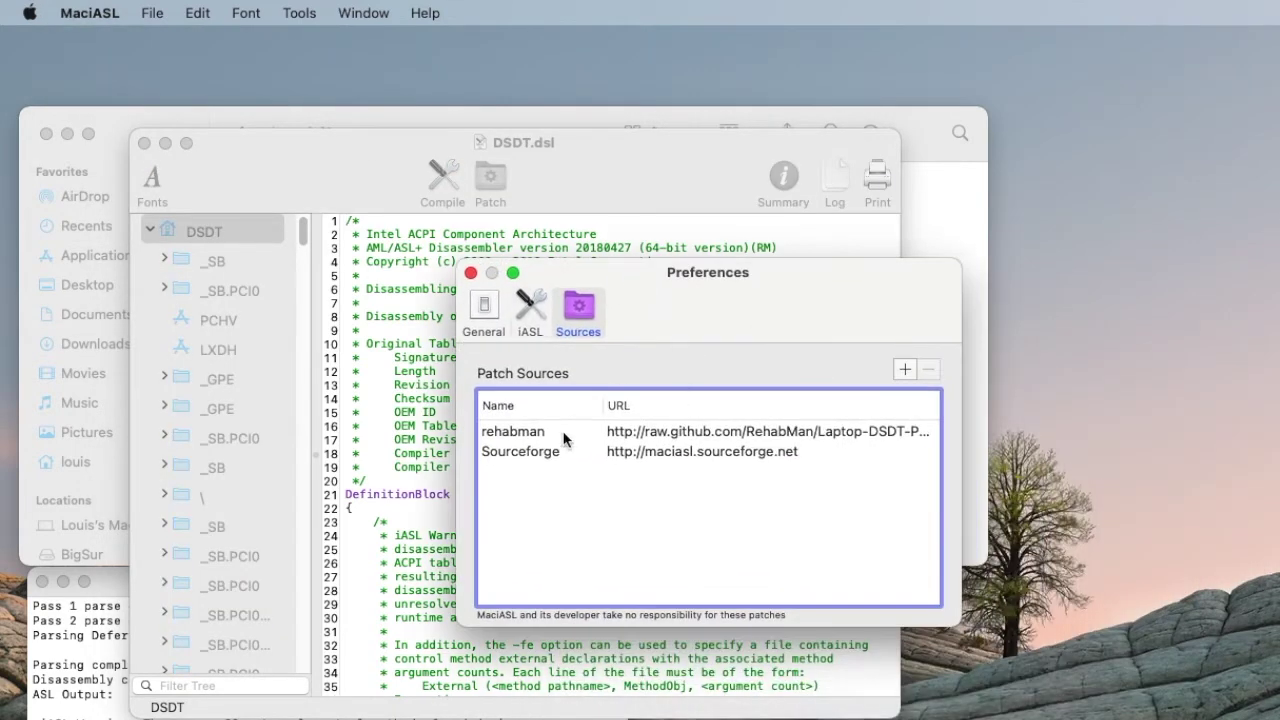
{"action": "left_click", "coordinate": [490, 319]}
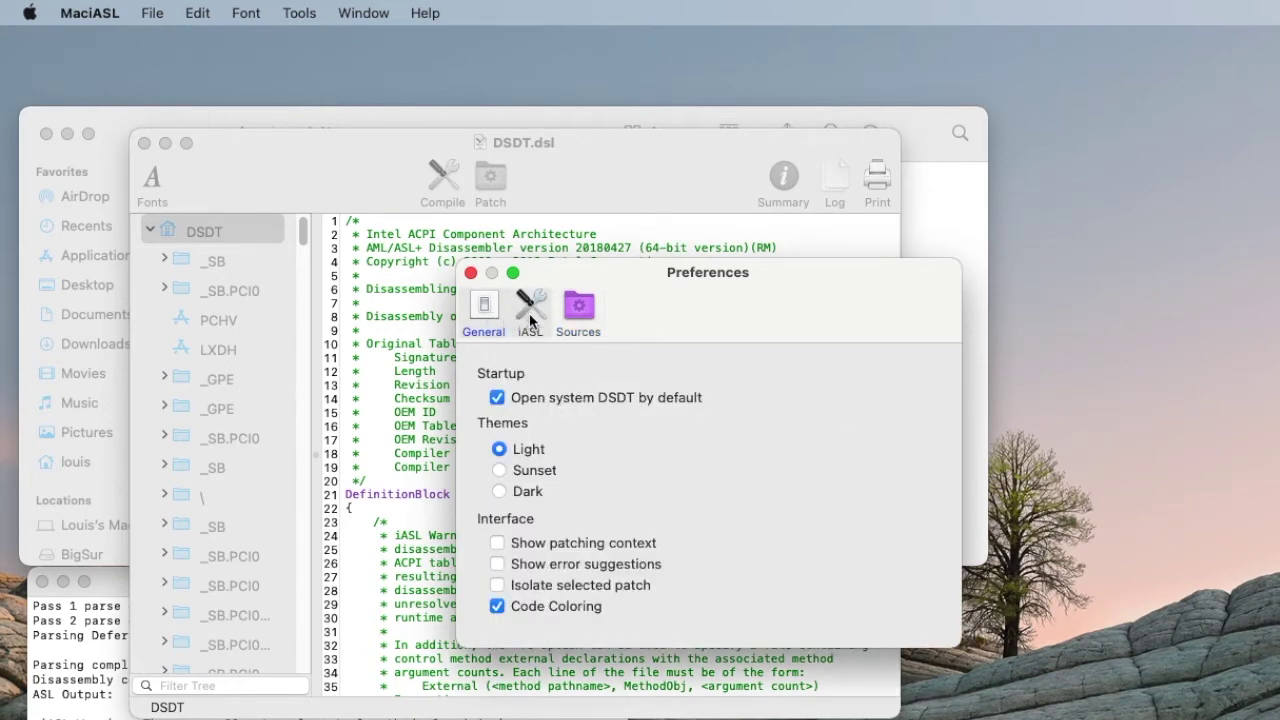
{"action": "left_click", "coordinate": [530, 318]}
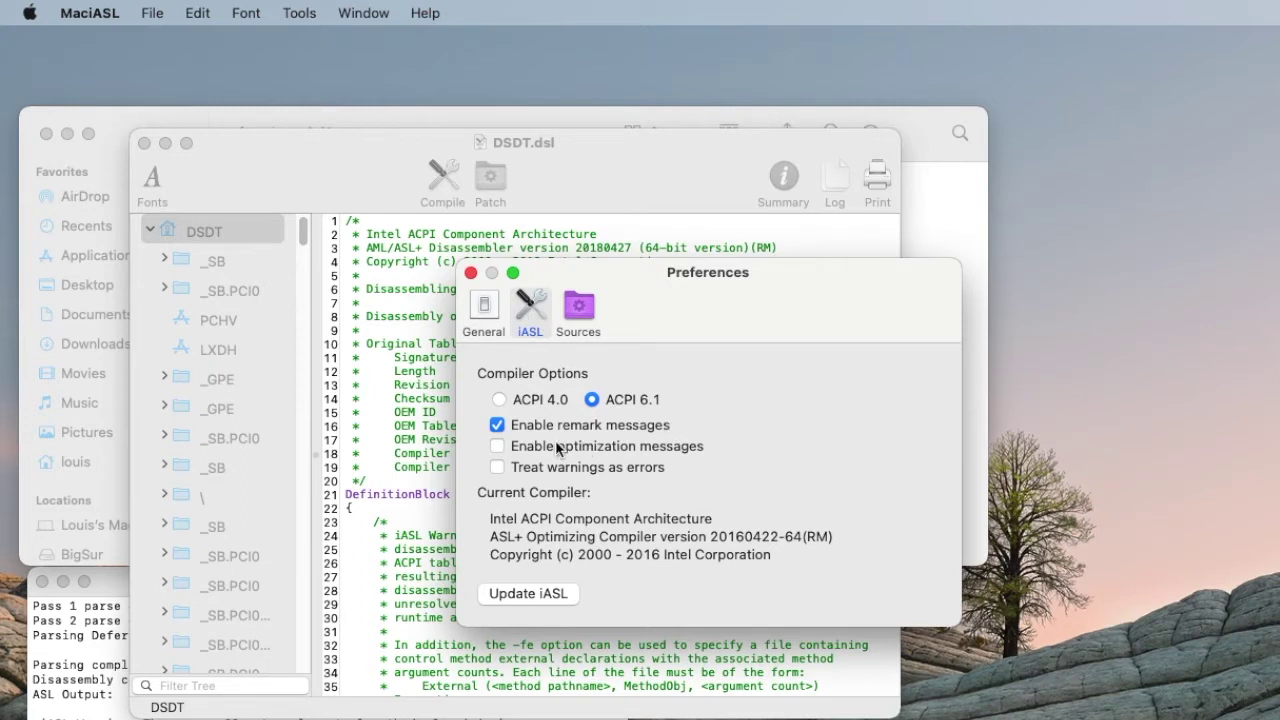
{"action": "left_click", "coordinate": [582, 318]}
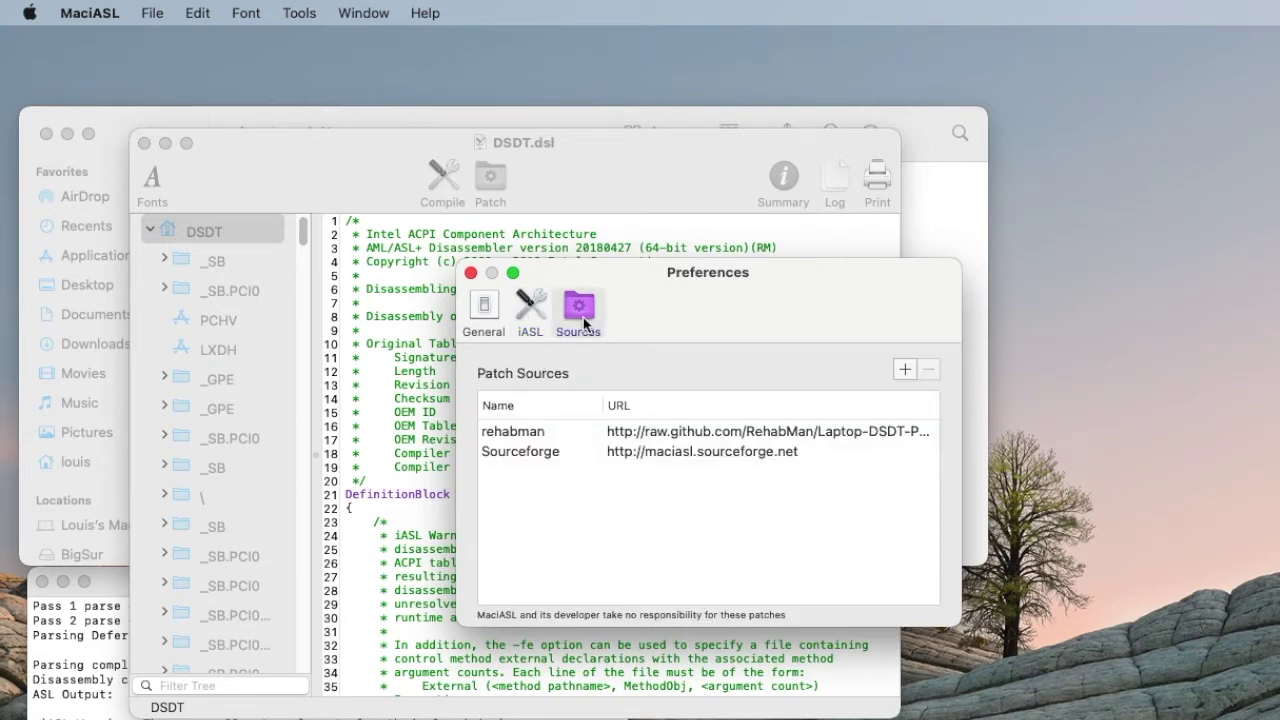
{"action": "left_click", "coordinate": [735, 437]}
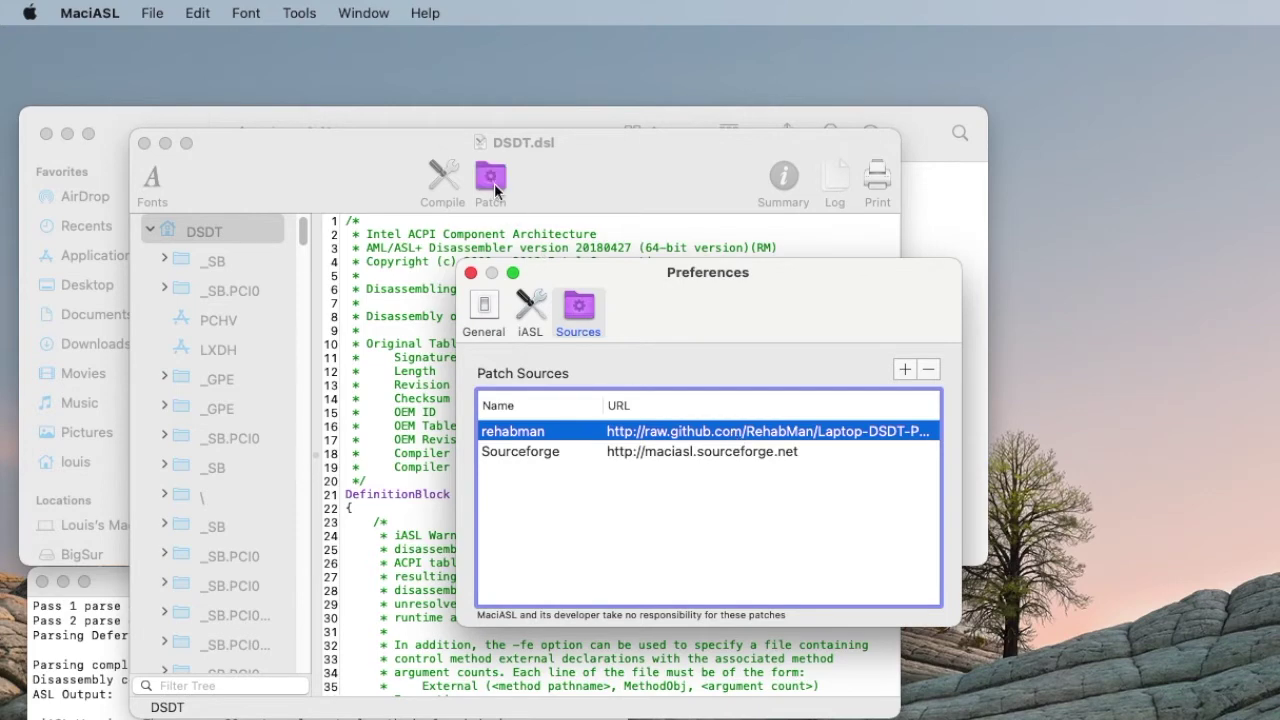
{"action": "left_click", "coordinate": [493, 181]}
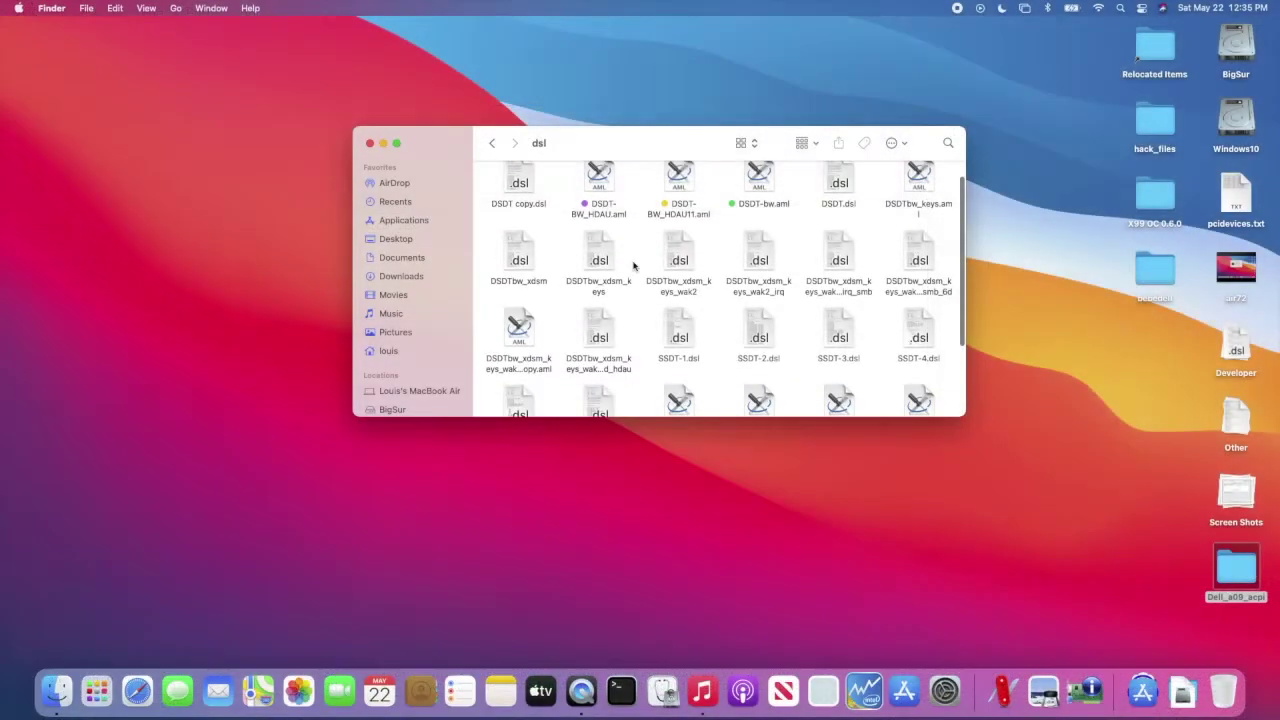
Open DSDT copy.dsl from the dsl folder in MaciASL
{"action": "scroll", "coordinate": [633, 266], "scroll_direction": "up", "scroll_amount": 2}
{"action": "scroll", "coordinate": [633, 266], "scroll_direction": "up", "scroll_amount": 1}
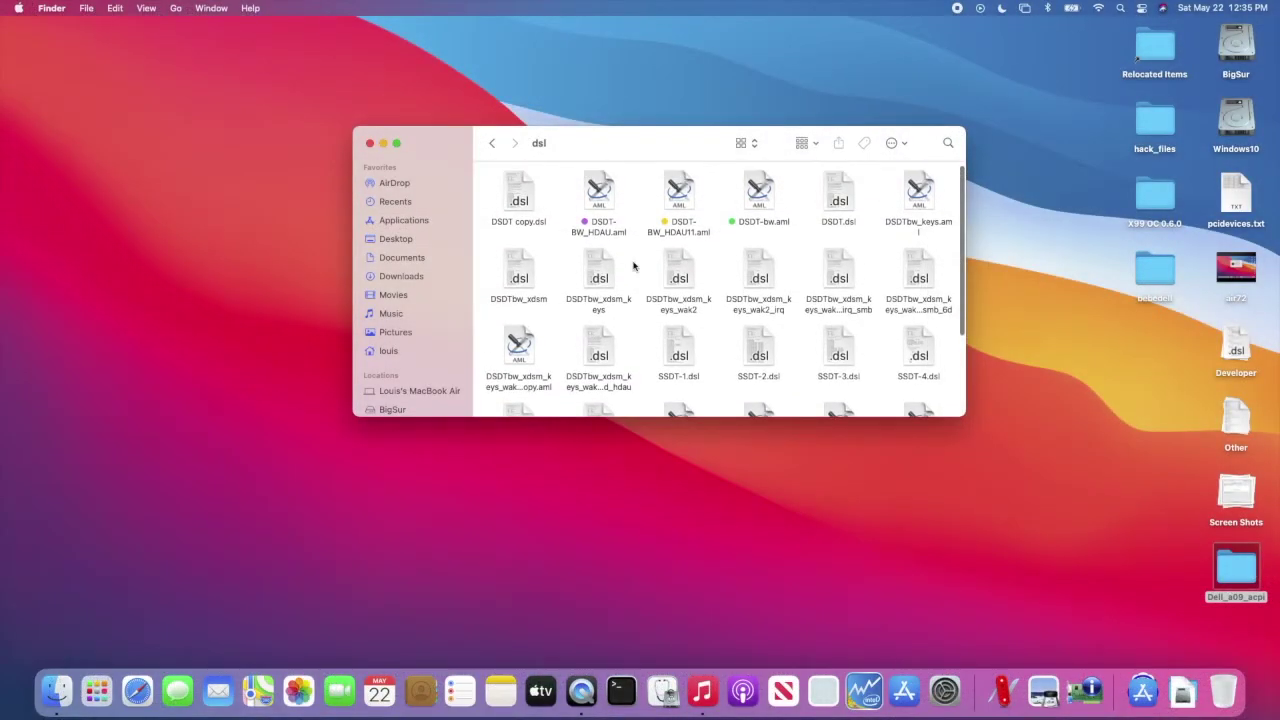
{"action": "double_click", "coordinate": [520, 281]}
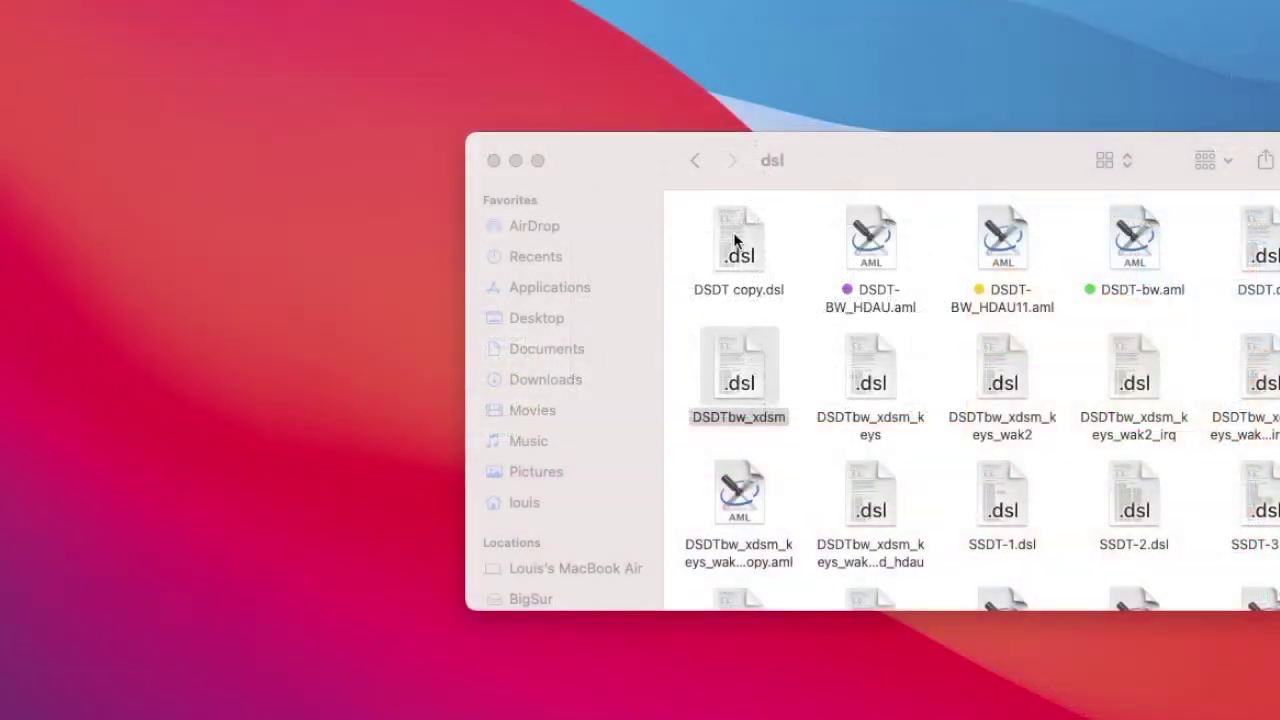
{"action": "double_click", "coordinate": [728, 236]}
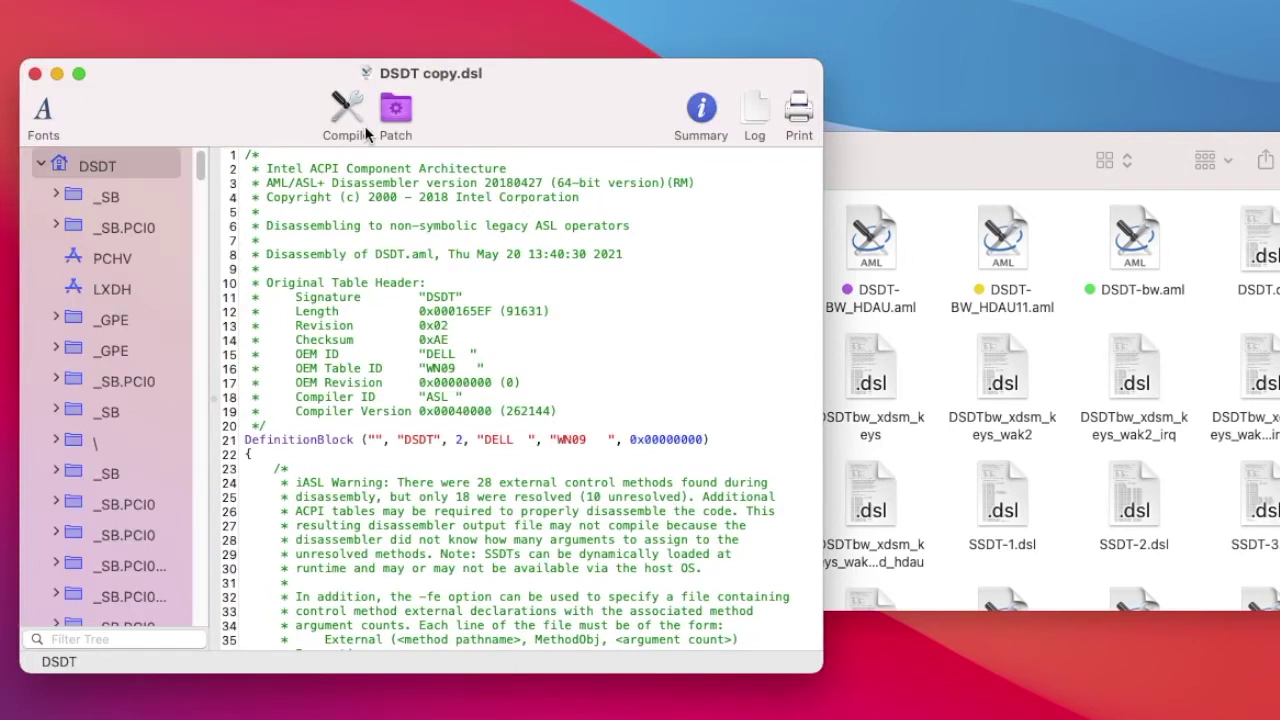
Apply the rehabman [syn] patch that renames _DSM methods to XDSM, and compile the DSDT to check for errors
{"action": "left_click", "coordinate": [394, 117]}
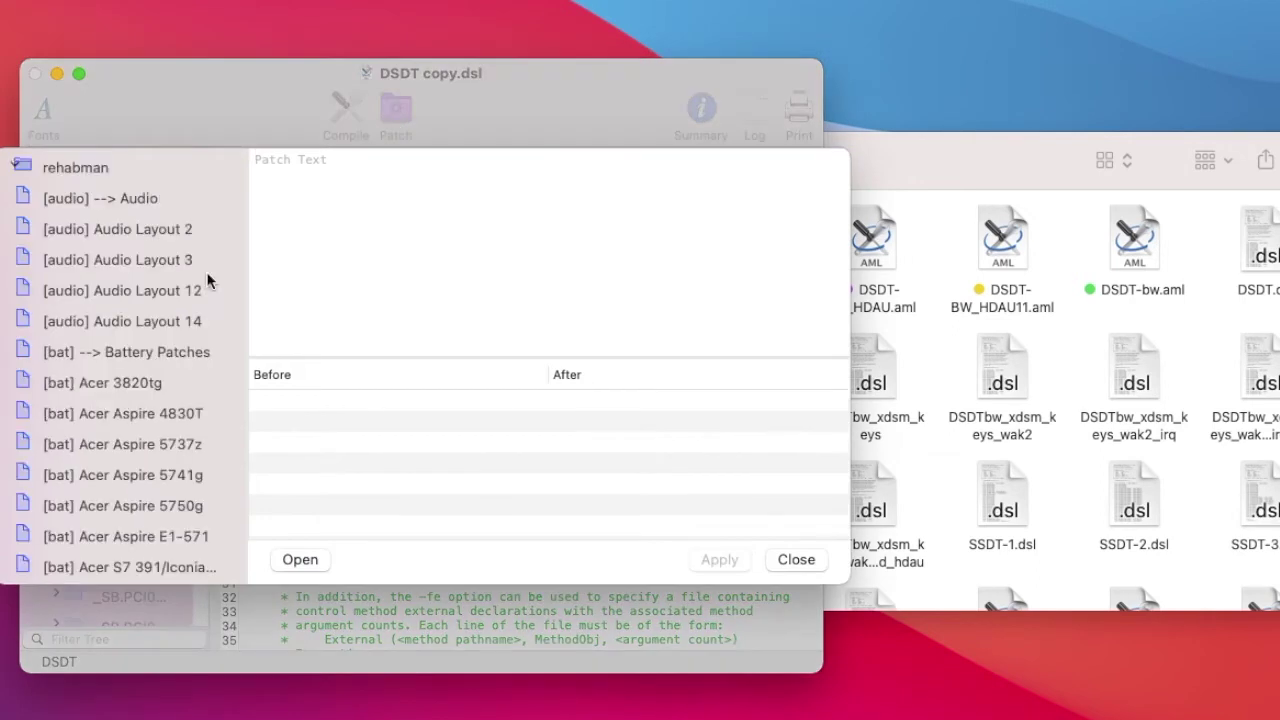
{"action": "scroll", "coordinate": [174, 388], "scroll_direction": "down", "scroll_amount": 15}
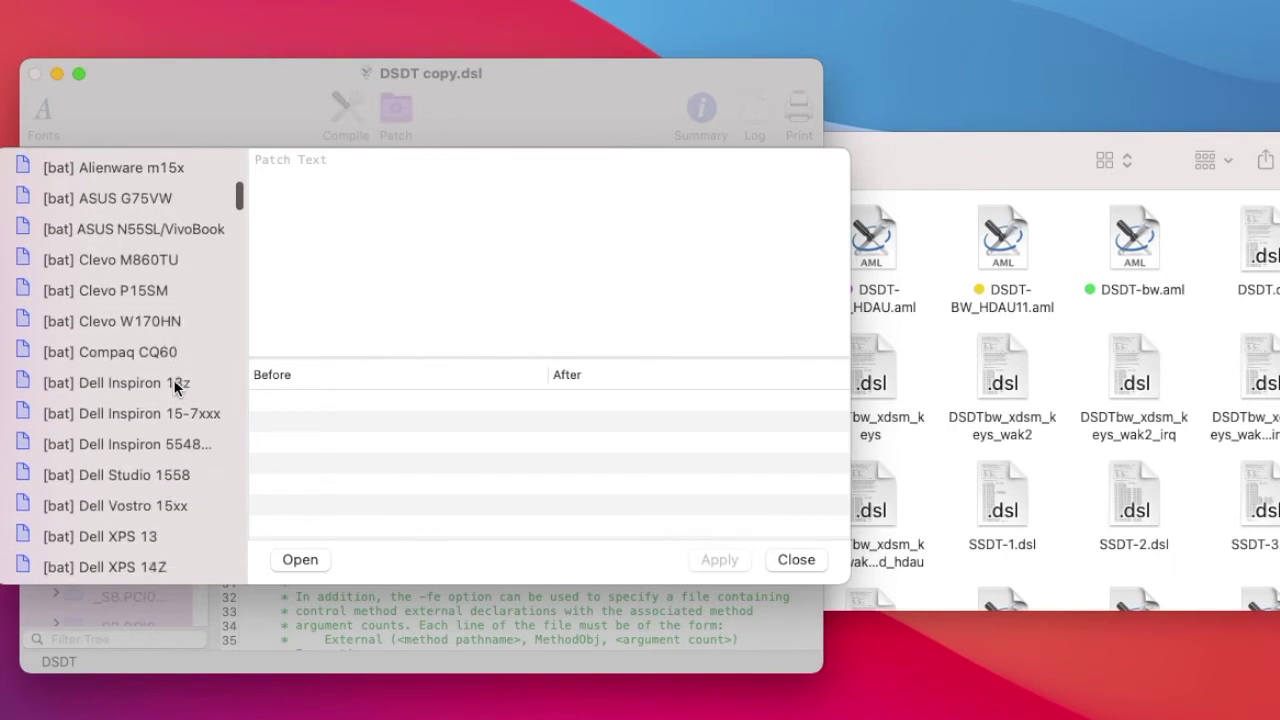
{"action": "scroll", "coordinate": [174, 384], "scroll_direction": "down", "scroll_amount": 15}
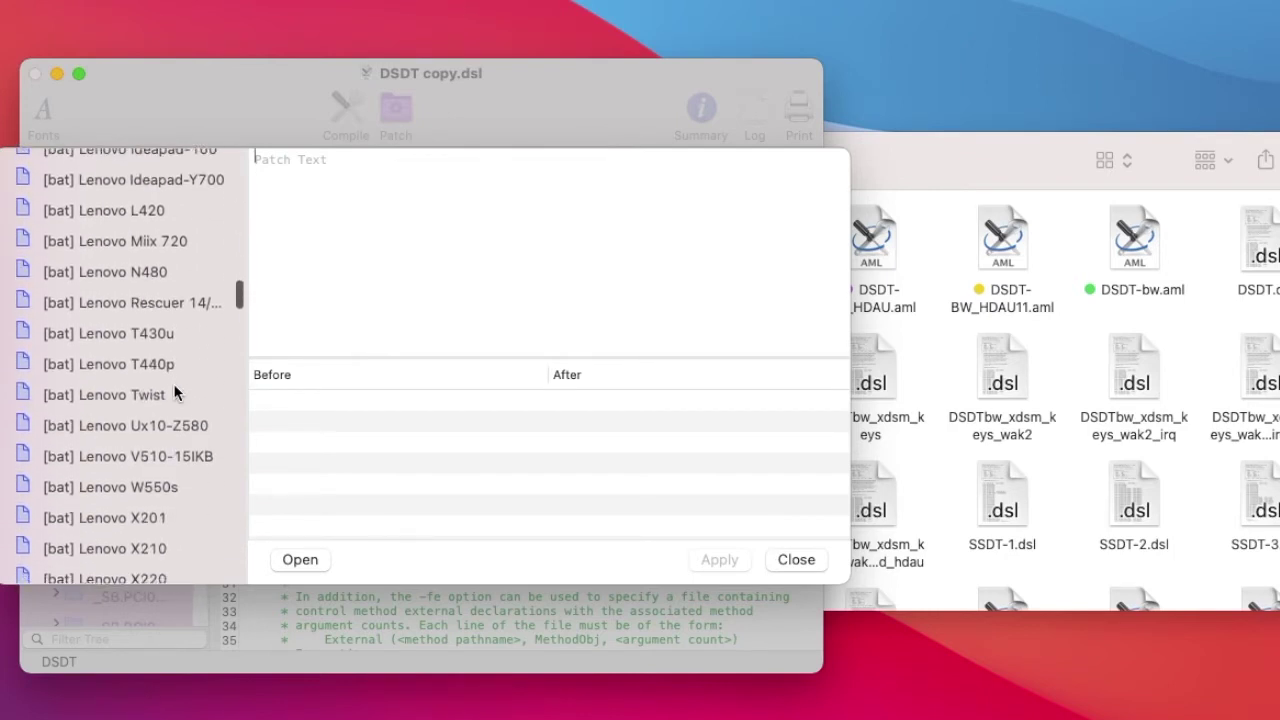
{"action": "scroll", "coordinate": [173, 383], "scroll_direction": "down", "scroll_amount": 10}
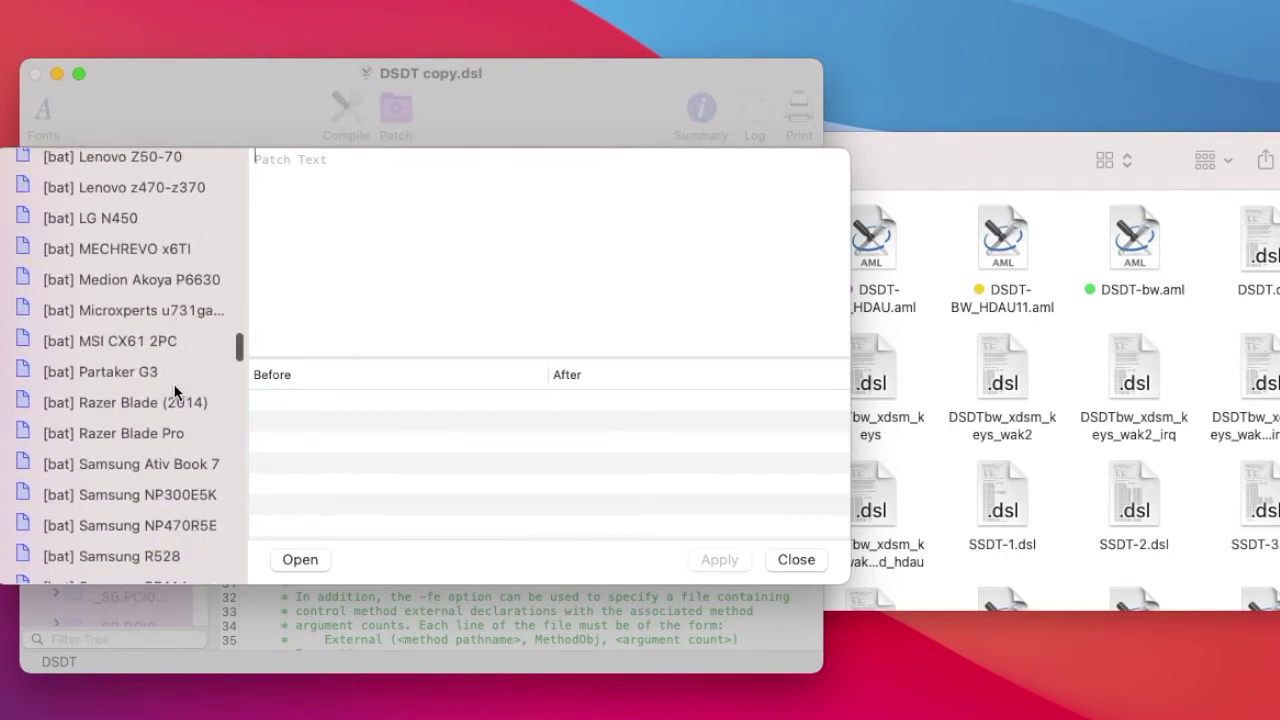
{"action": "scroll", "coordinate": [173, 383], "scroll_direction": "down", "scroll_amount": 5}
{"action": "scroll", "coordinate": [173, 383], "scroll_direction": "down", "scroll_amount": 15}
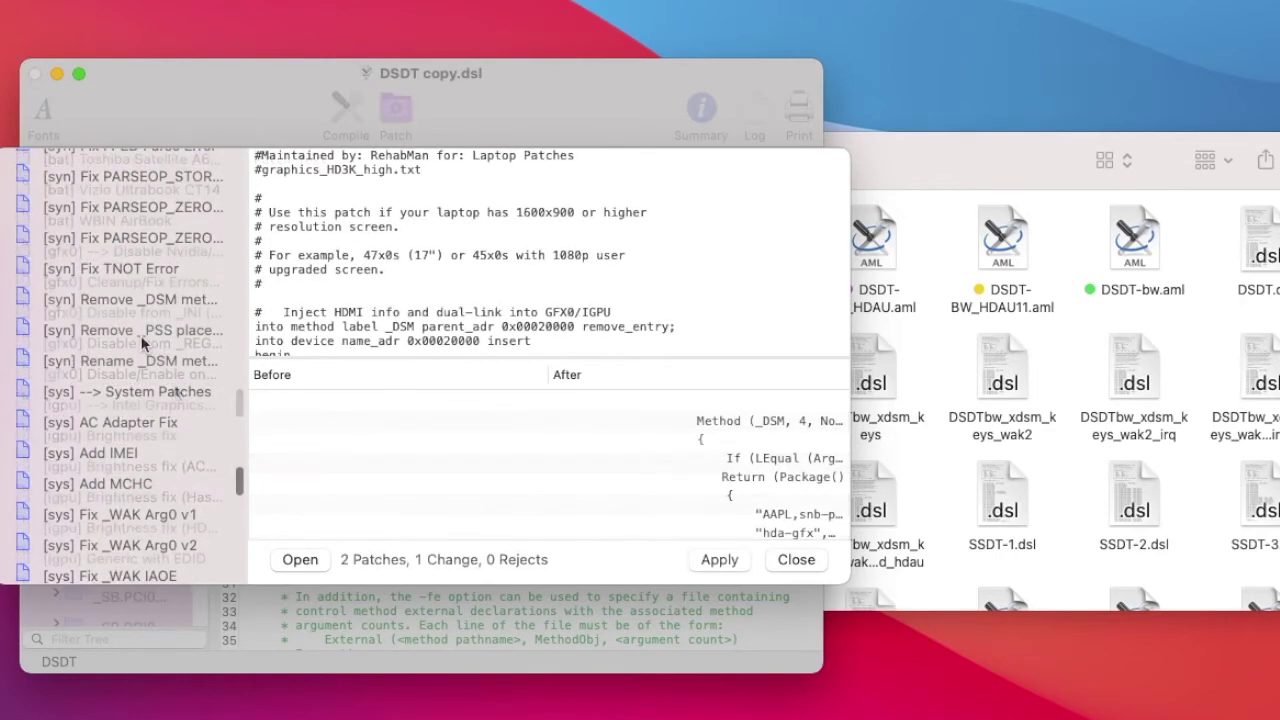
{"action": "left_click", "coordinate": [147, 358]}
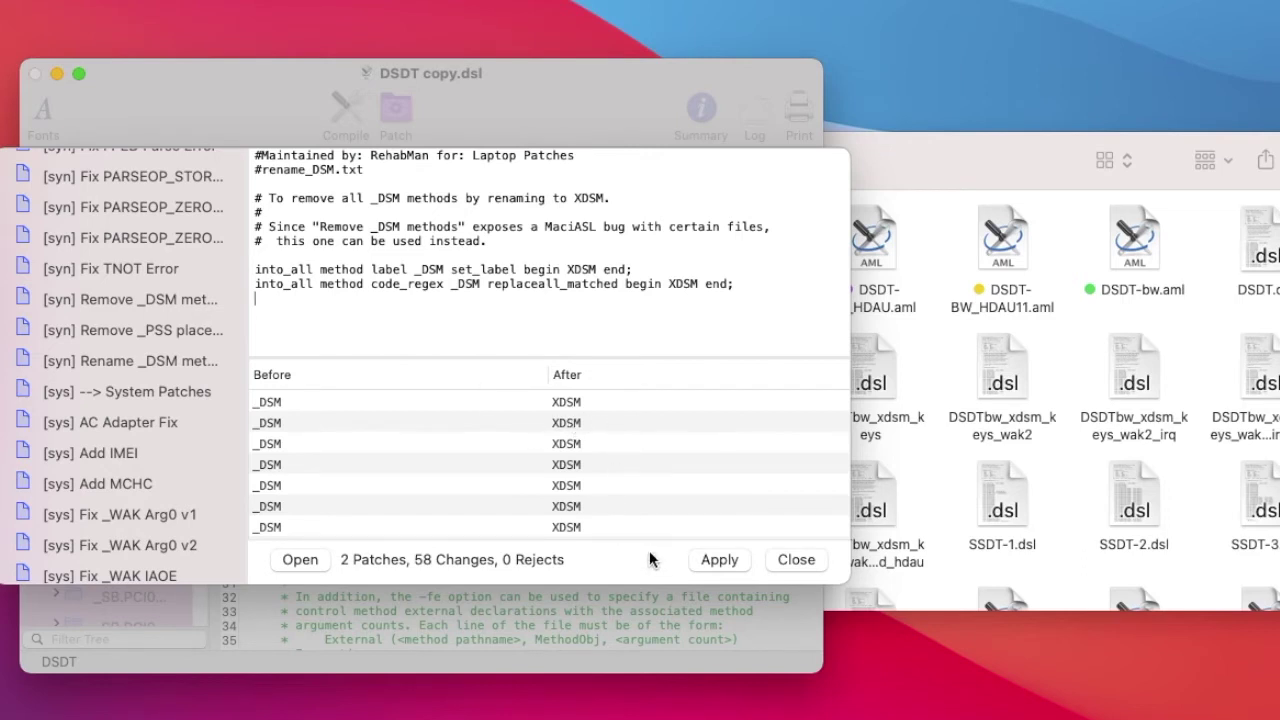
{"action": "left_click", "coordinate": [712, 559]}
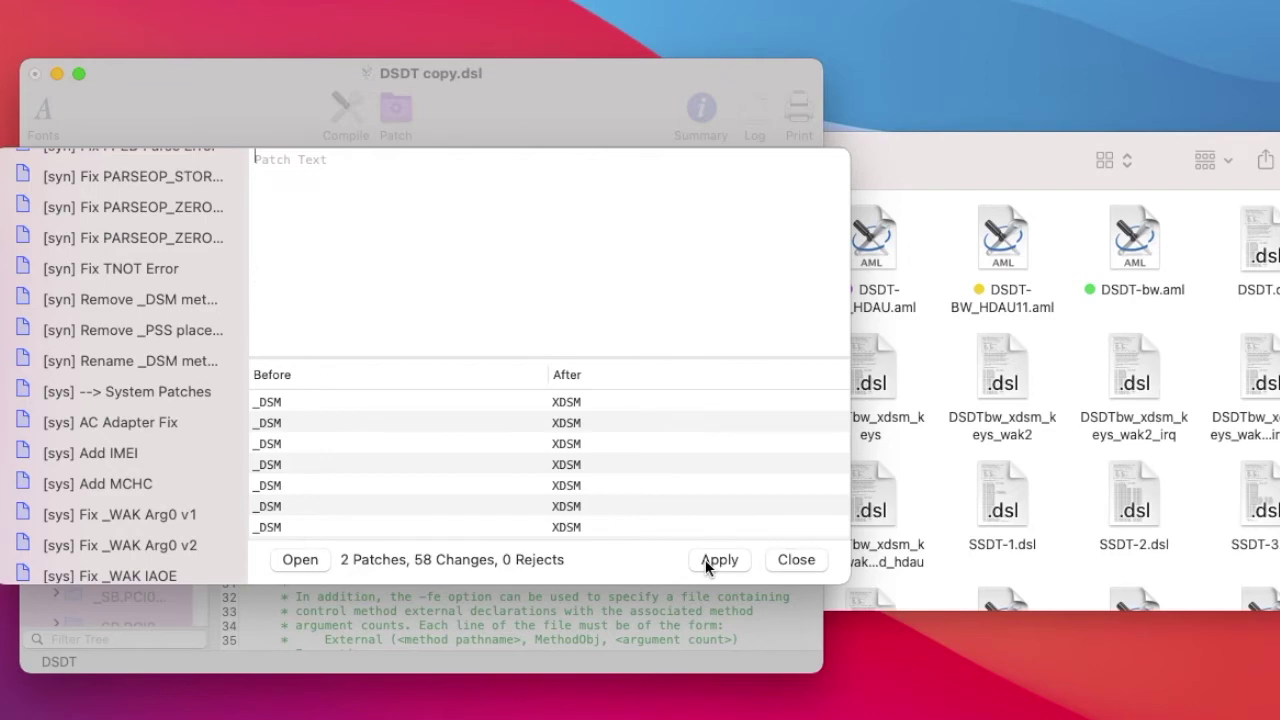
{"action": "left_click", "coordinate": [795, 560]}
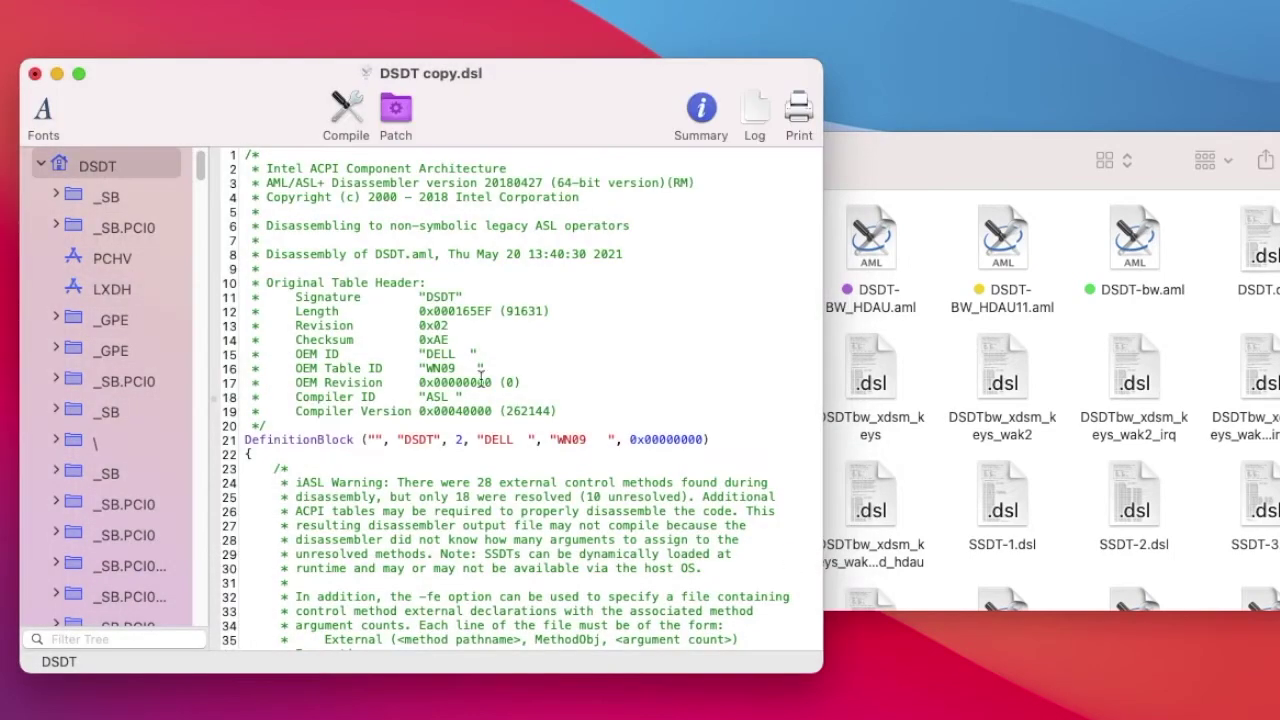
{"action": "left_click", "coordinate": [344, 116]}
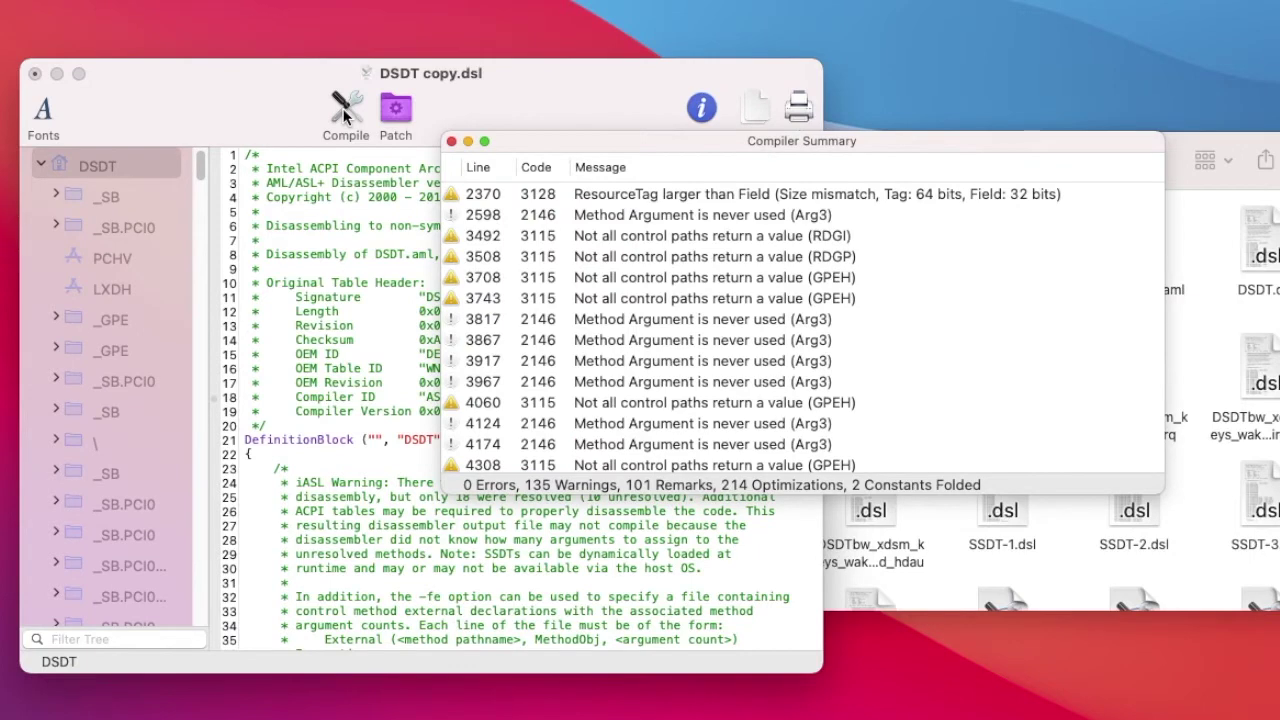
{"action": "left_click", "coordinate": [451, 141]}
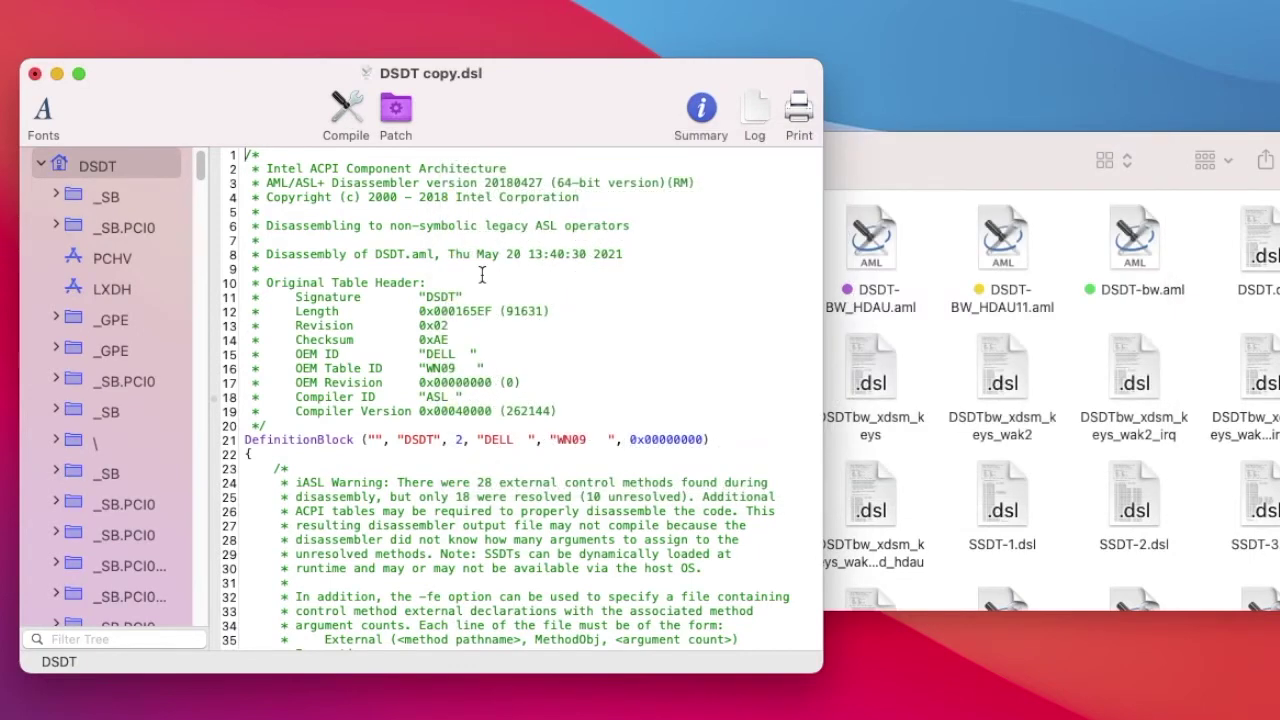
Test the laptop's brightness controls by dimming and brightening the display, and dismiss the patch window
{"action": "left_click", "coordinate": [396, 122]}
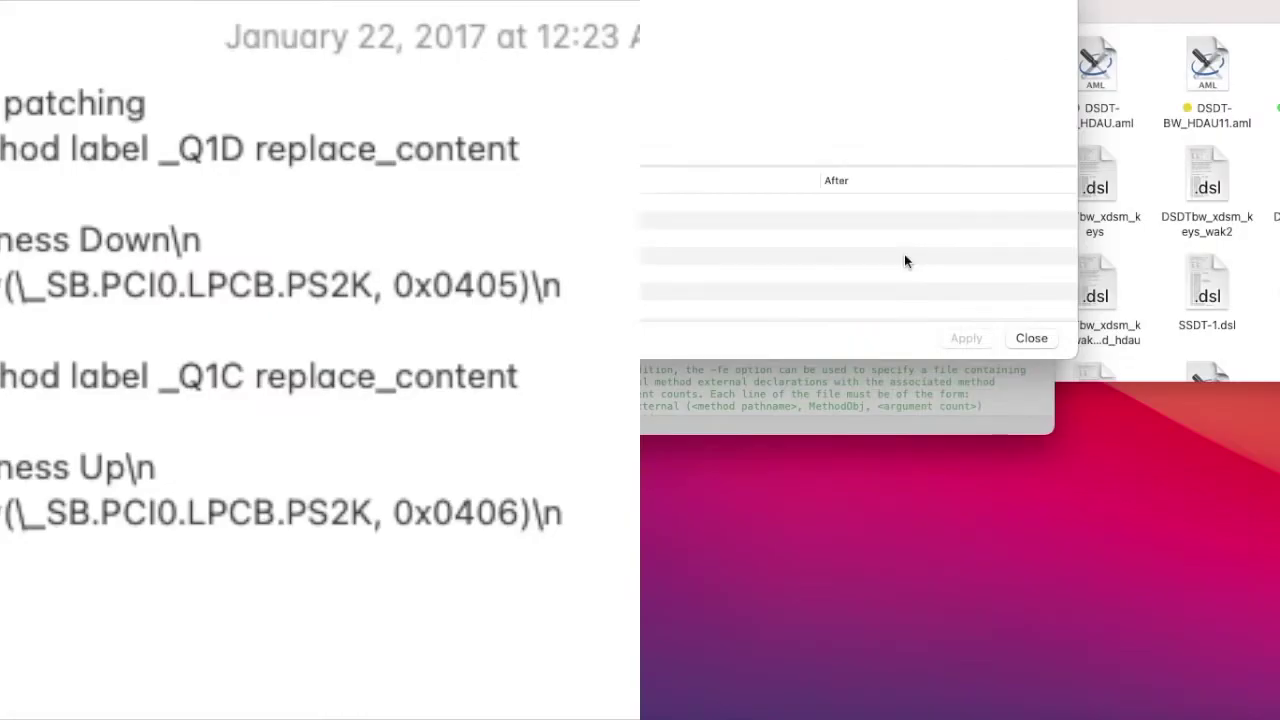
{"action": "key", "text": "XF86MonBrightnessDown"}
{"action": "key", "text": "XF86MonBrightnessDown"}
{"action": "key", "text": "XF86MonBrightnessDown"}
{"action": "key", "text": "XF86MonBrightnessDown"}
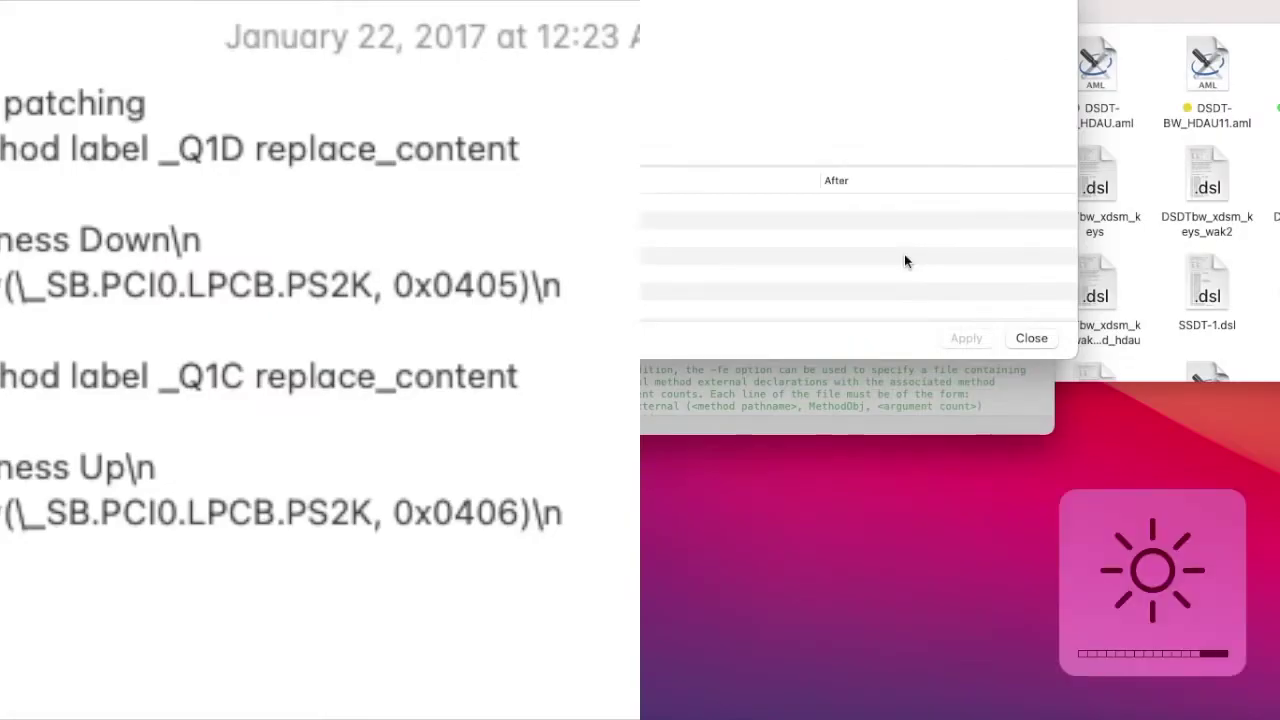
{"action": "key", "text": "XF86MonBrightnessUp"}
{"action": "key", "text": "XF86MonBrightnessUp"}
{"action": "key", "text": "XF86MonBrightnessUp"}
{"action": "key", "text": "XF86MonBrightnessUp"}
{"action": "key", "text": "XF86MonBrightnessUp"}
{"action": "key", "text": "XF86MonBrightnessUp"}
{"action": "key", "text": "XF86MonBrightnessUp"}
{"action": "key", "text": "XF86MonBrightnessUp"}
{"action": "key", "text": "XF86MonBrightnessUp"}
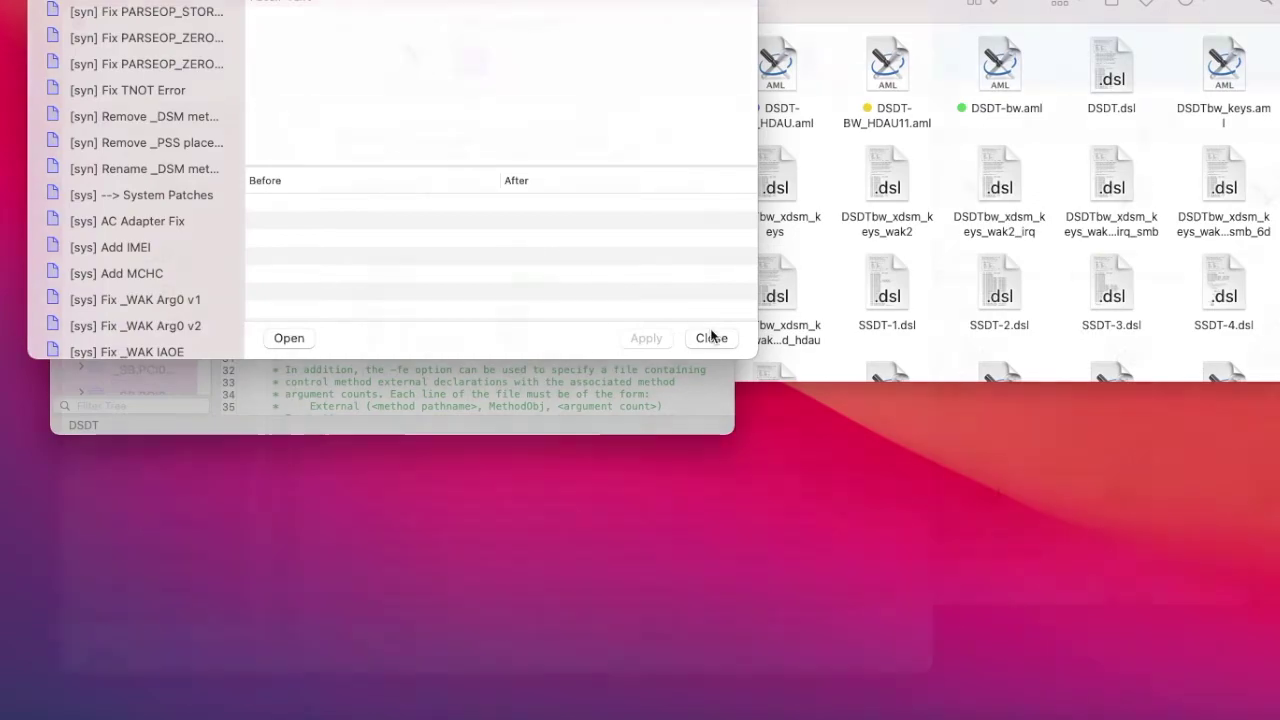
{"action": "left_click", "coordinate": [711, 338]}
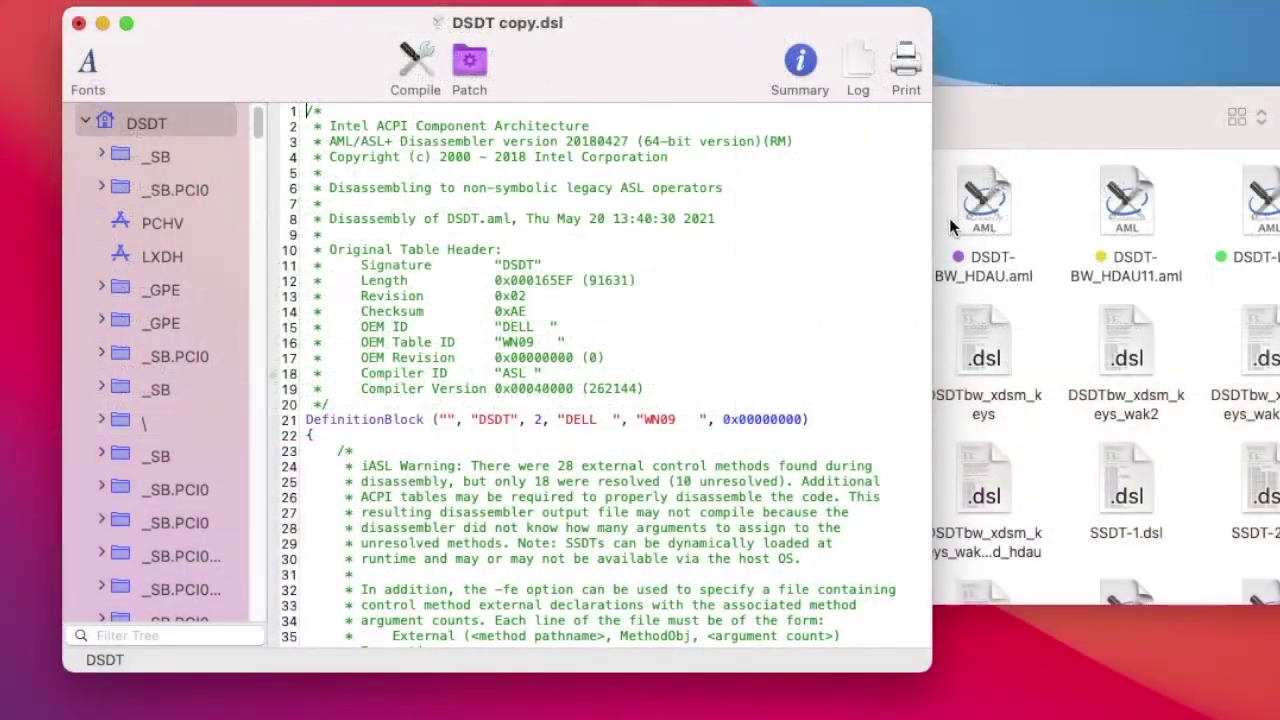
Apply the [sys] Fix _WAK Arg0 v2 patch to the DSDT and compile it to check for errors
{"action": "left_click", "coordinate": [472, 62]}
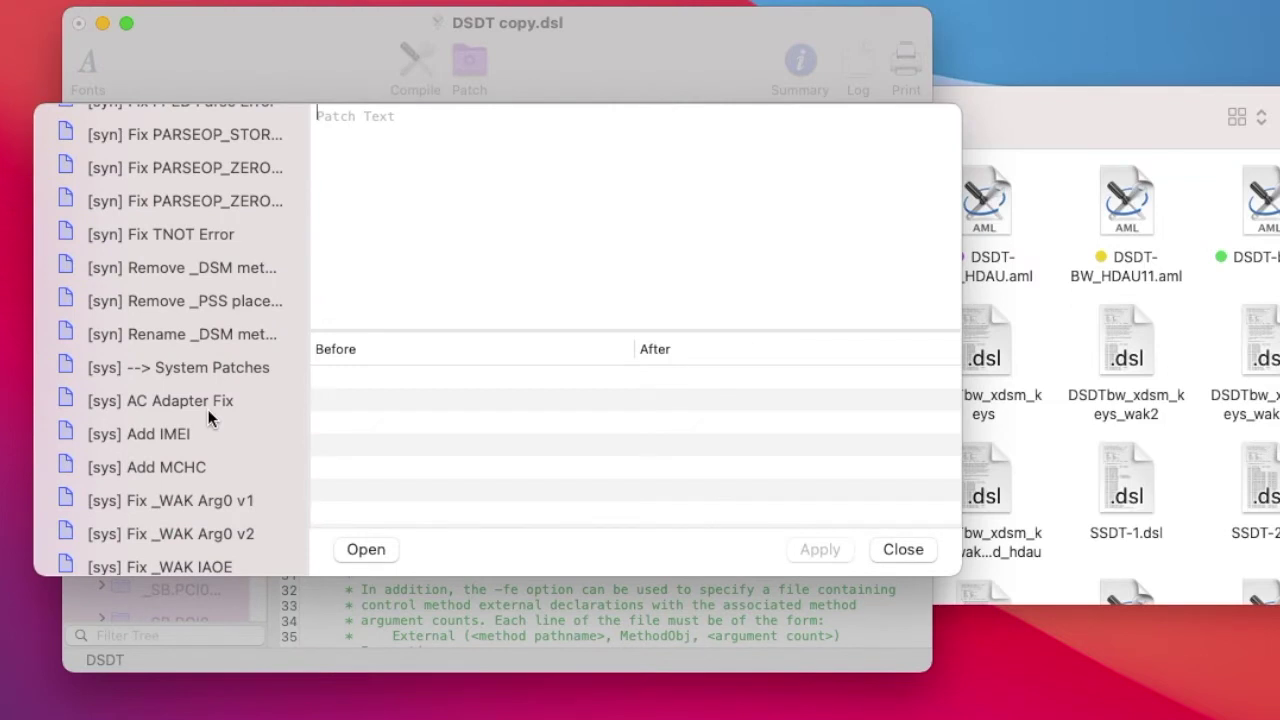
{"action": "left_click", "coordinate": [179, 534]}
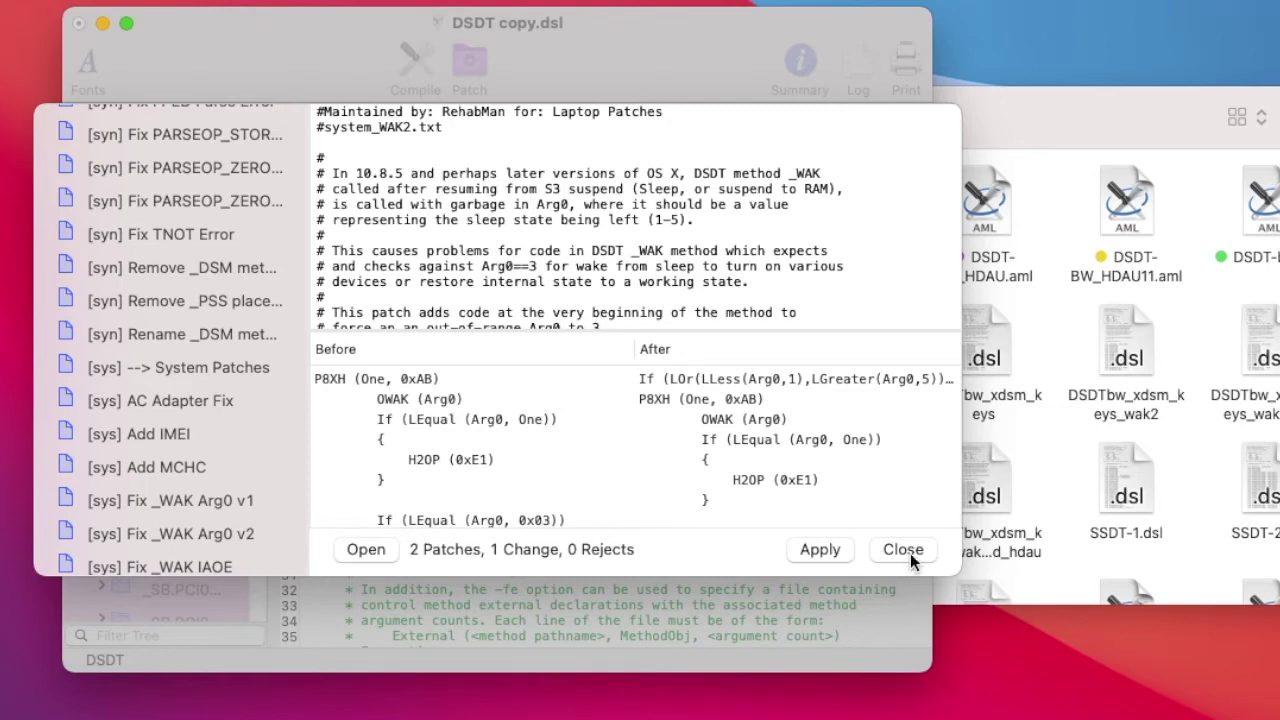
{"action": "left_click", "coordinate": [816, 548]}
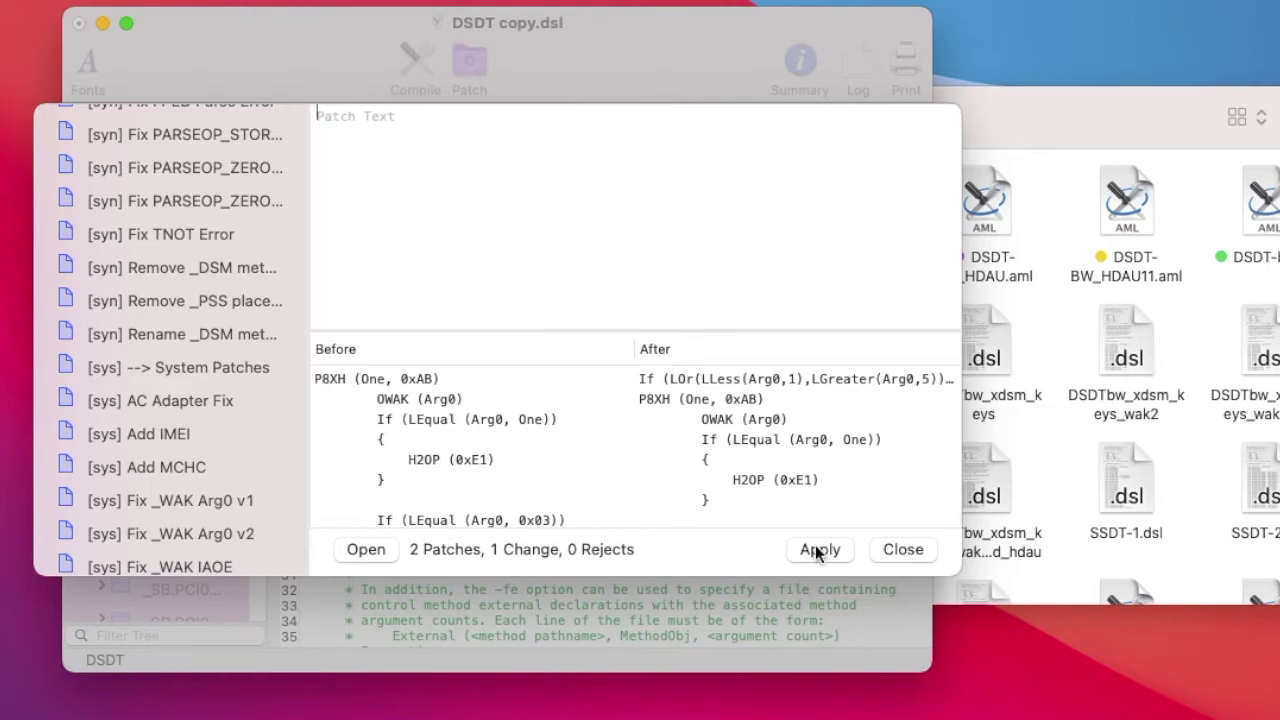
{"action": "left_click", "coordinate": [900, 548]}
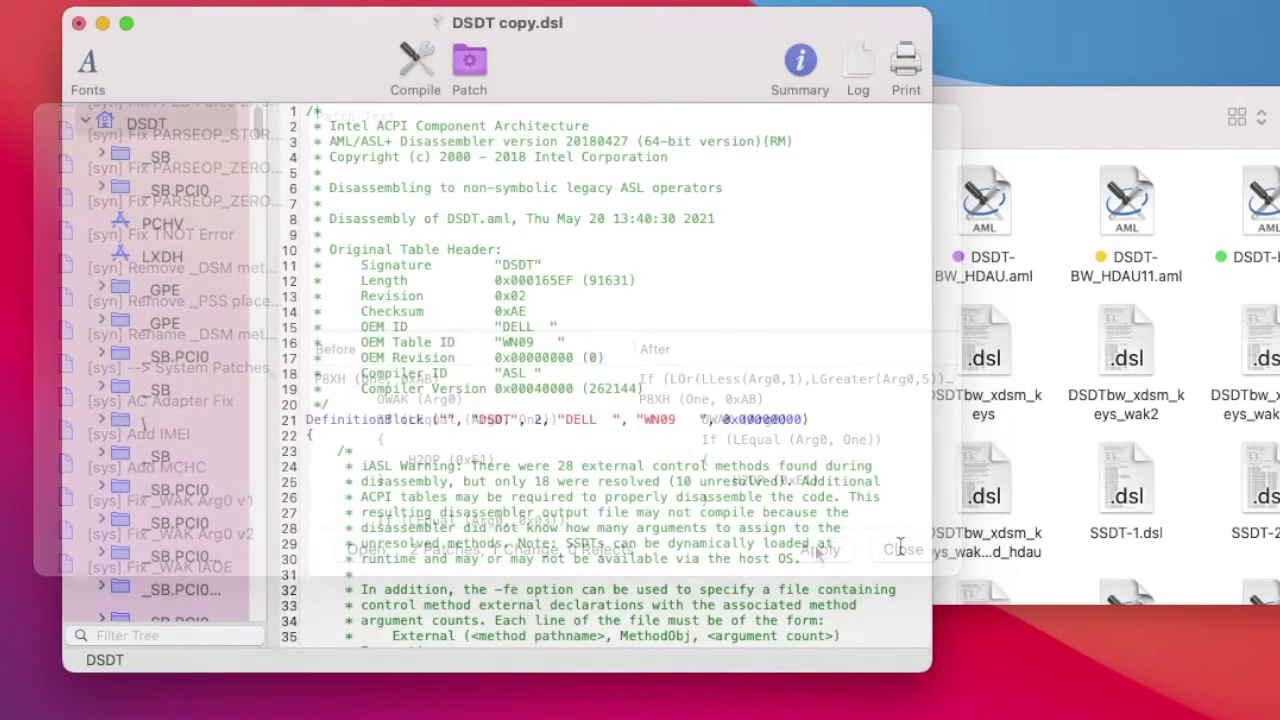
{"action": "left_click", "coordinate": [410, 62]}
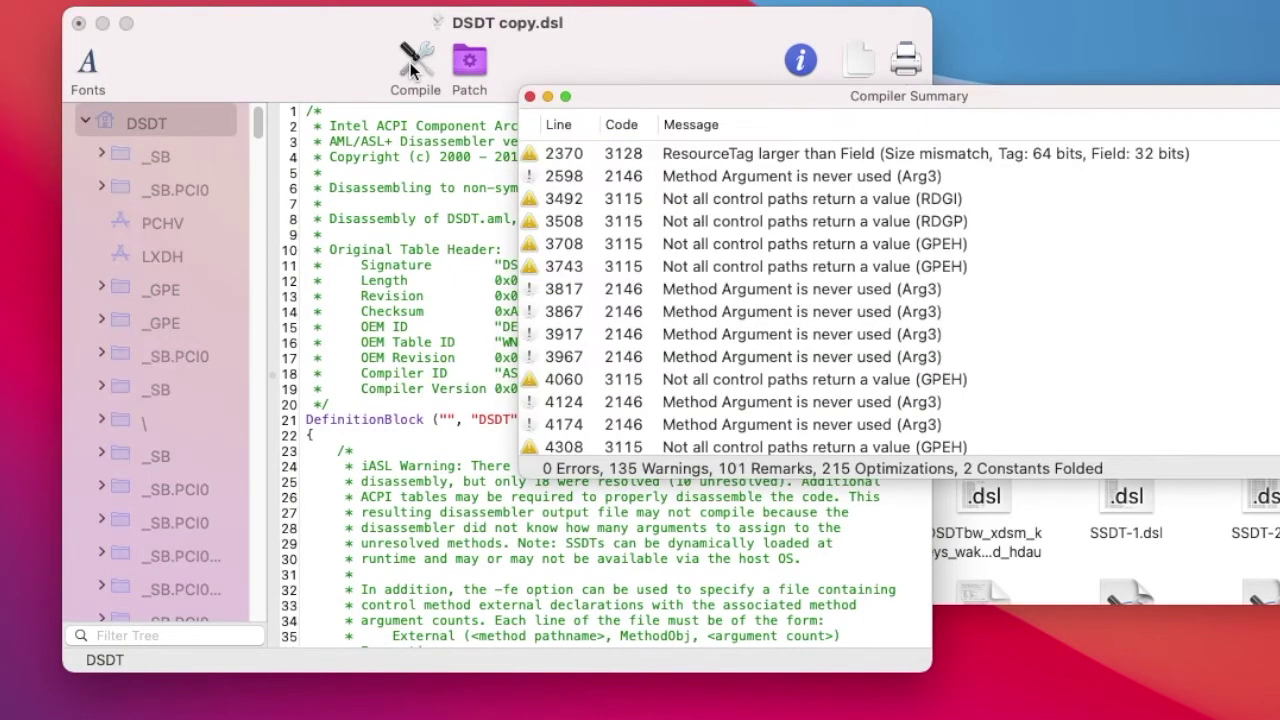
{"action": "left_click", "coordinate": [530, 97]}
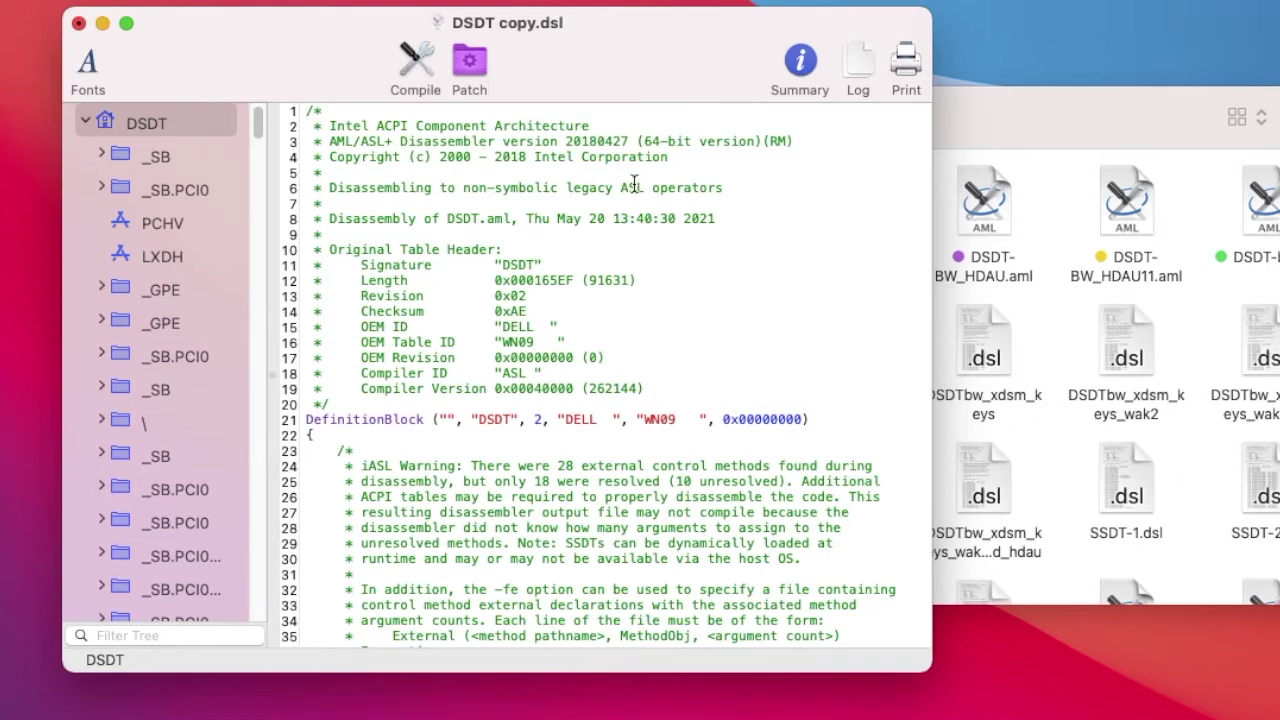
Apply the [sys] IRQ Fix patch to the DSDT and compile it to check for errors
{"action": "left_click", "coordinate": [470, 70]}
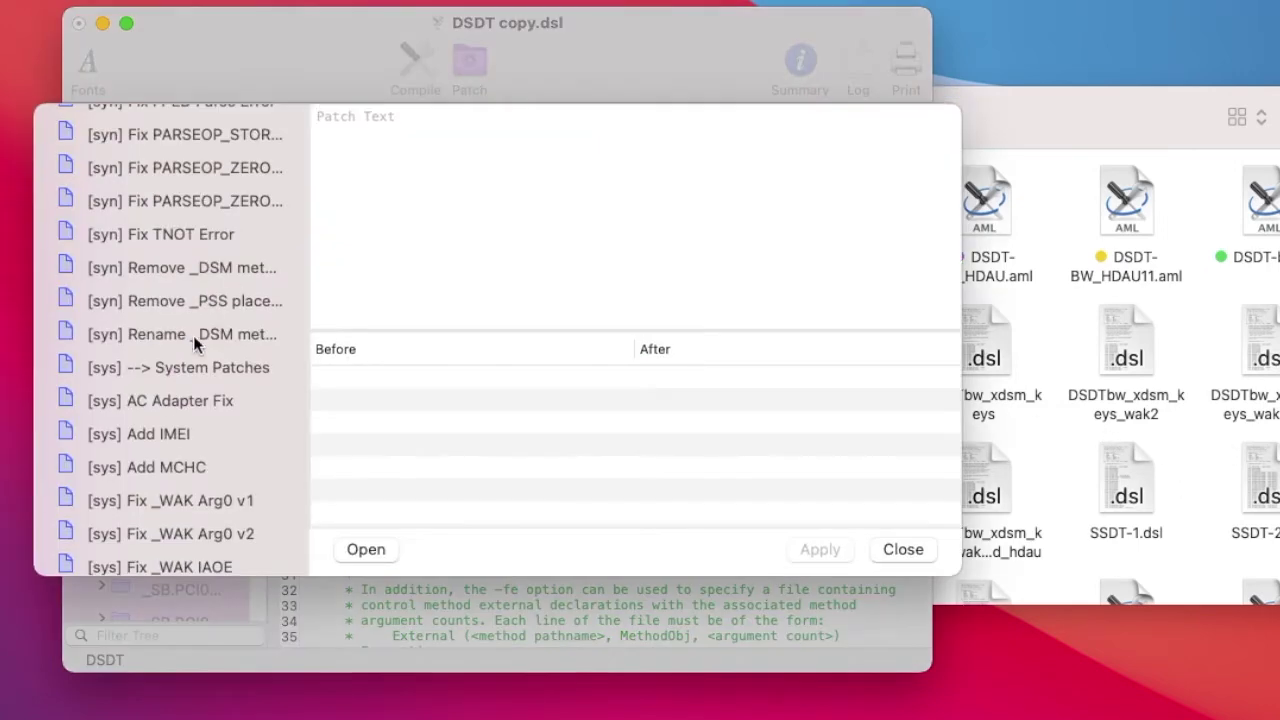
{"action": "scroll", "coordinate": [204, 396], "scroll_direction": "down", "scroll_amount": 5}
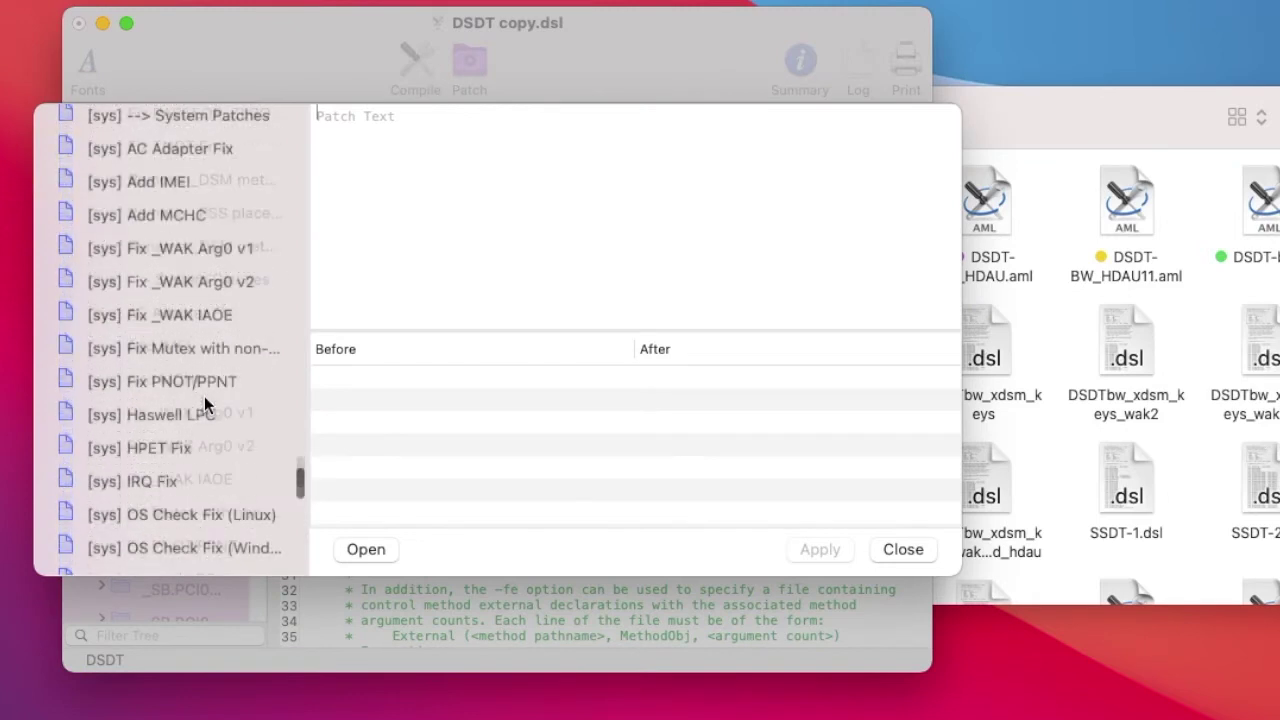
{"action": "left_click", "coordinate": [157, 481]}
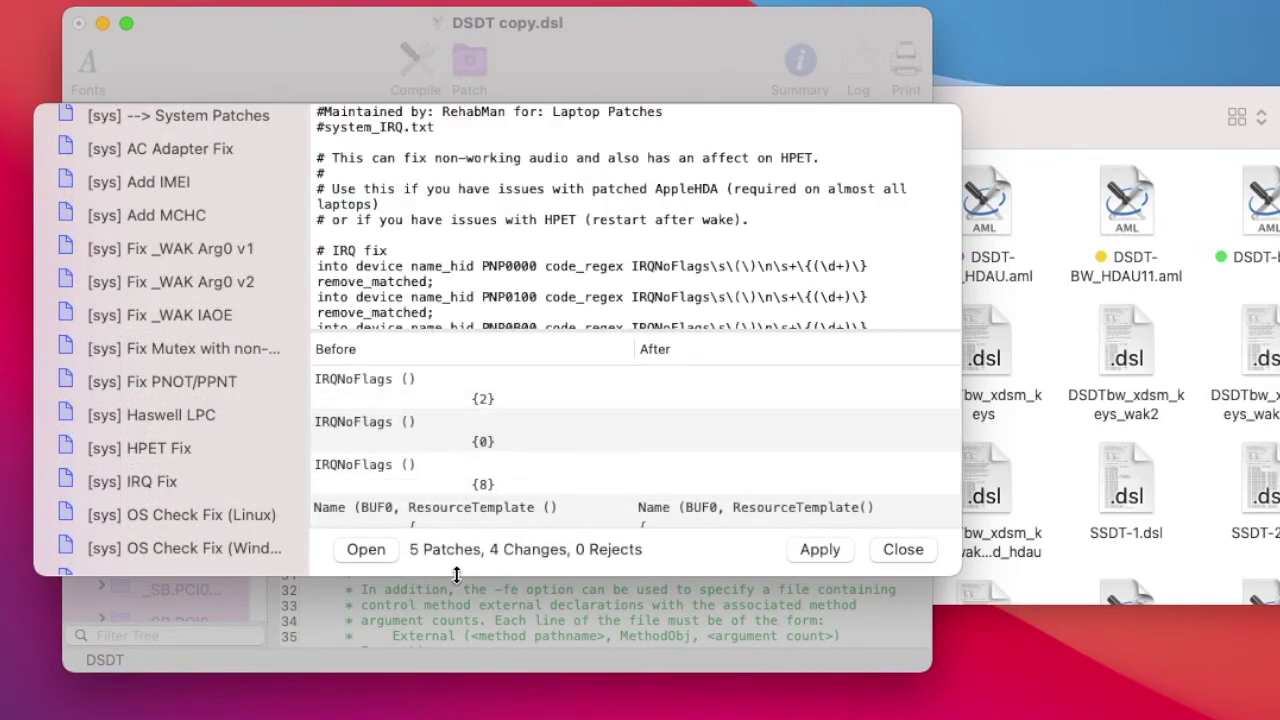
{"action": "left_click", "coordinate": [812, 551]}
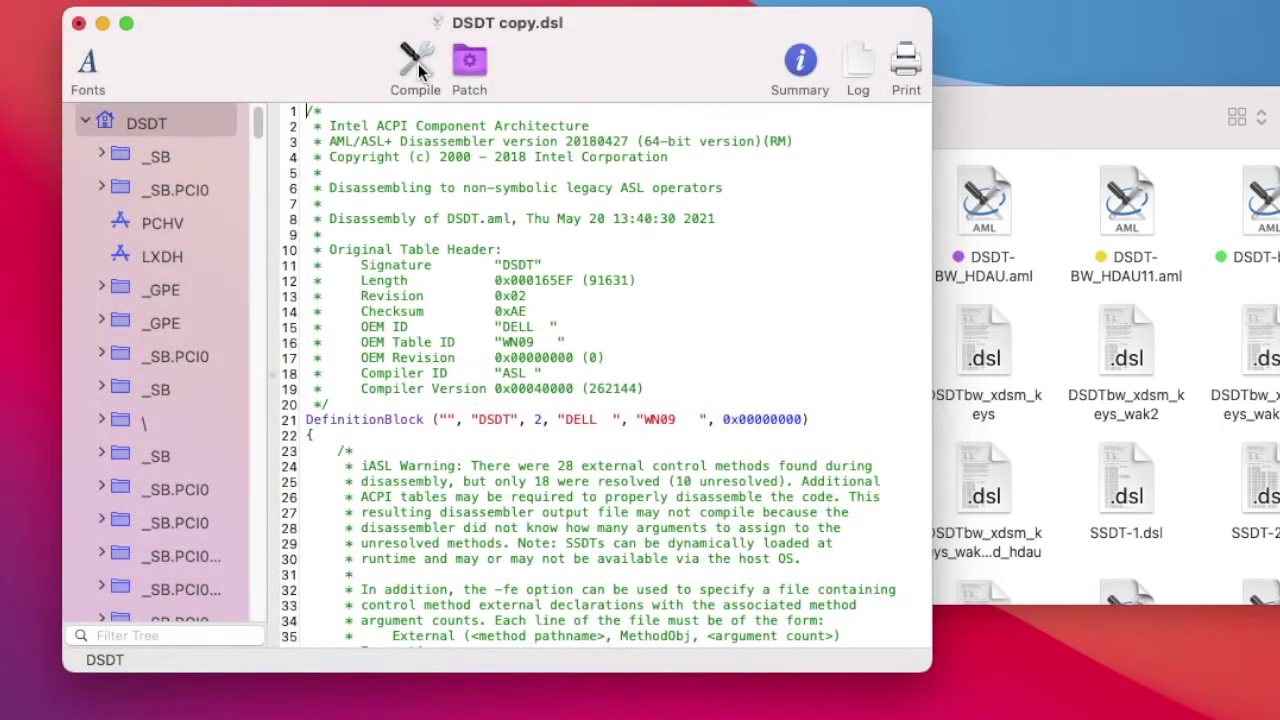
{"action": "left_click", "coordinate": [417, 64]}
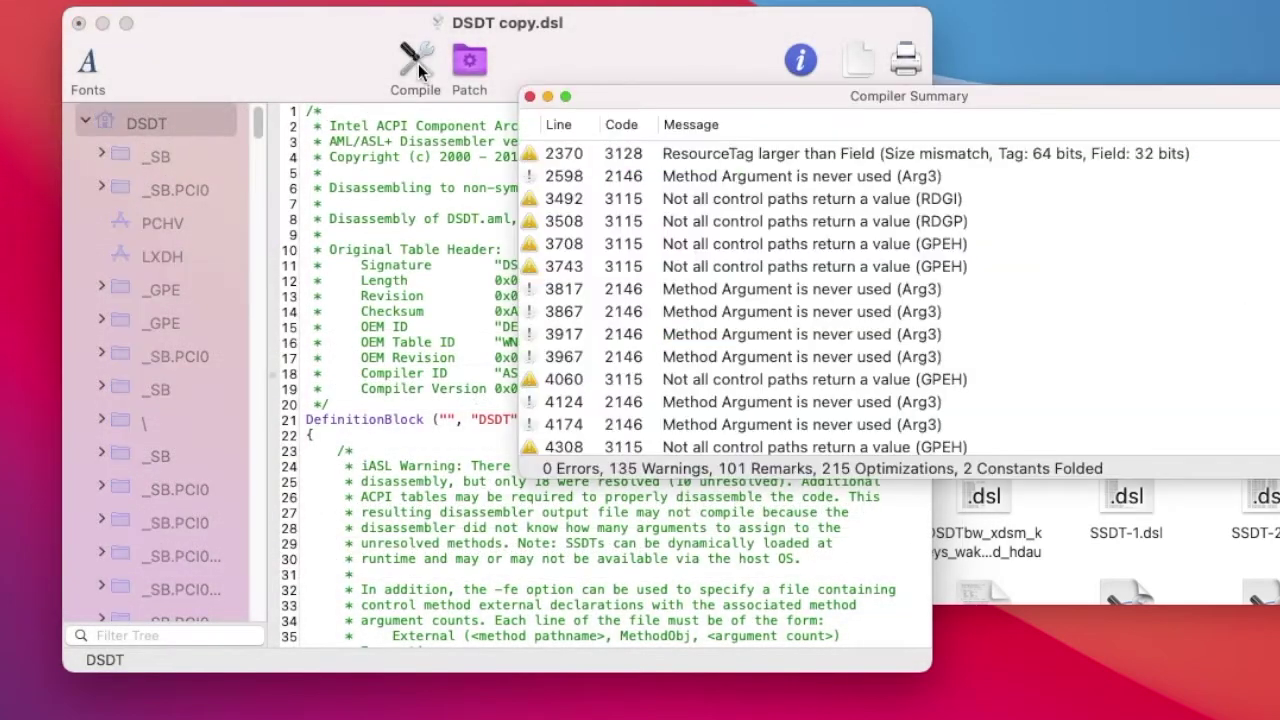
{"action": "left_click", "coordinate": [530, 97]}
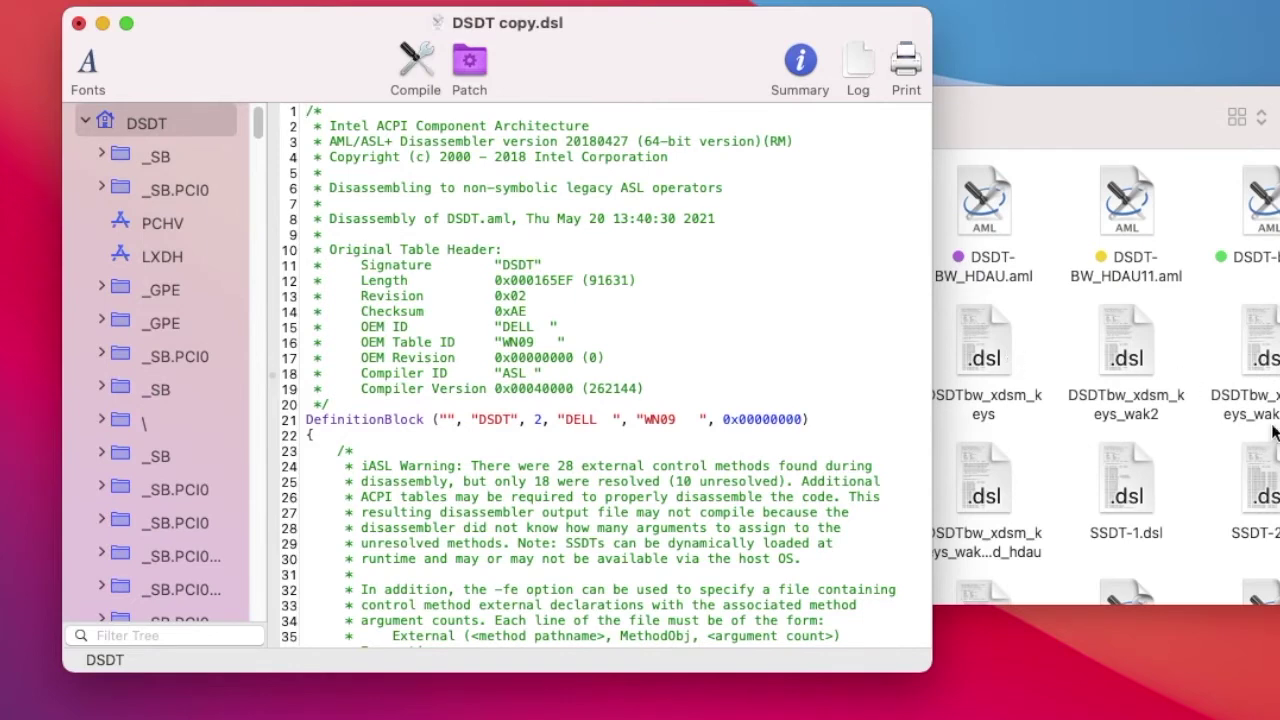
Apply the [sys] SMBUS Fix patch to the DSDT and compile it to check for errors
{"action": "key", "text": "super+shift+p"}
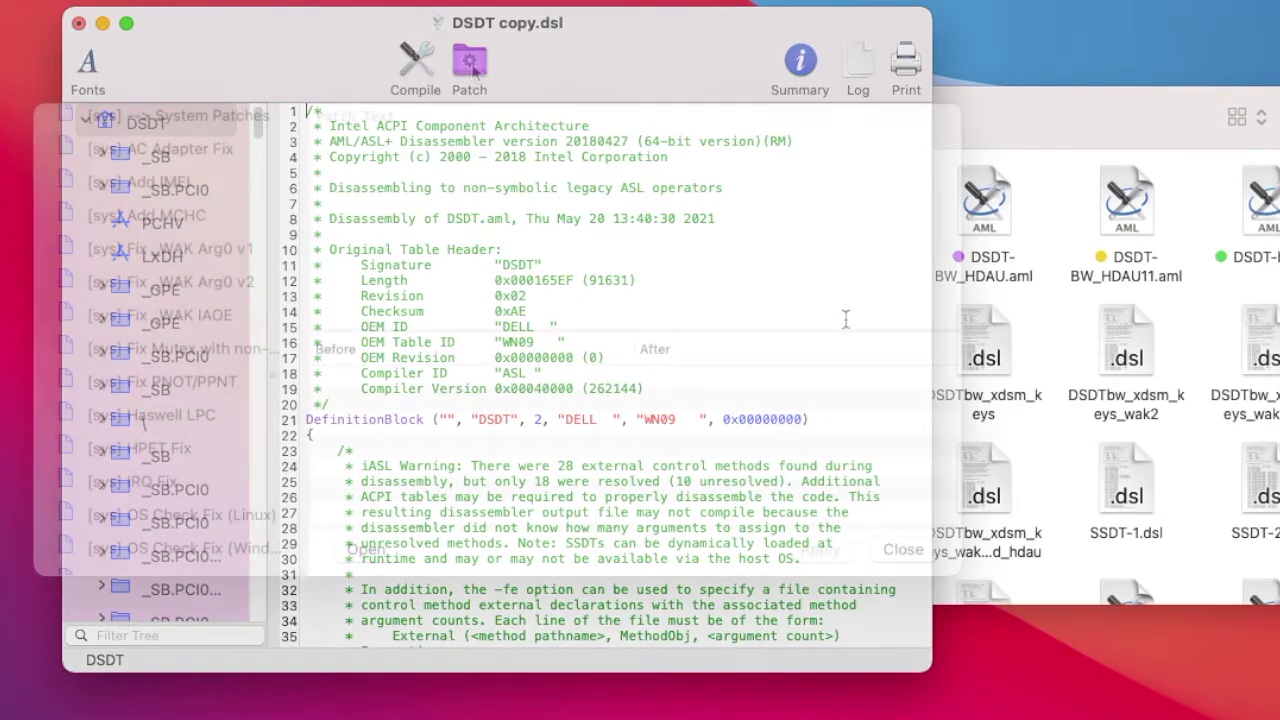
{"action": "scroll", "coordinate": [218, 396], "scroll_direction": "down", "scroll_amount": 2}
{"action": "scroll", "coordinate": [218, 396], "scroll_direction": "down", "scroll_amount": 3}
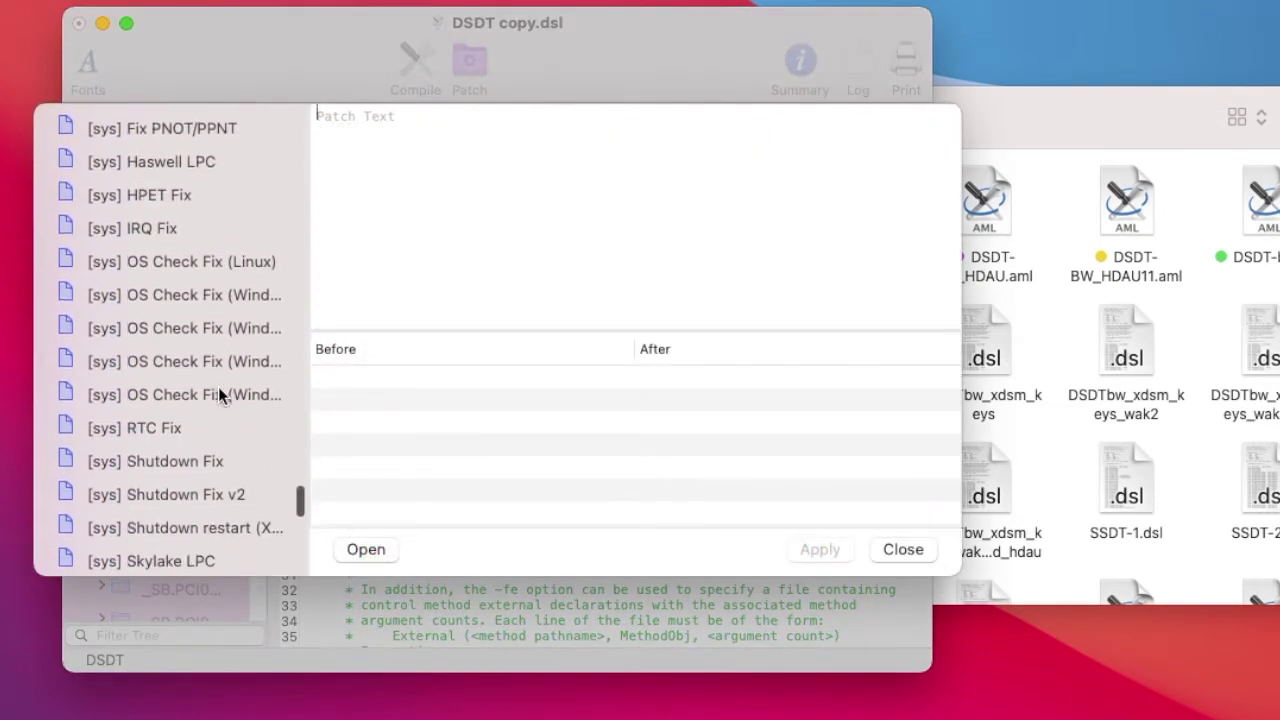
{"action": "scroll", "coordinate": [218, 396], "scroll_direction": "down", "scroll_amount": 1}
{"action": "scroll", "coordinate": [218, 396], "scroll_direction": "down", "scroll_amount": 2}
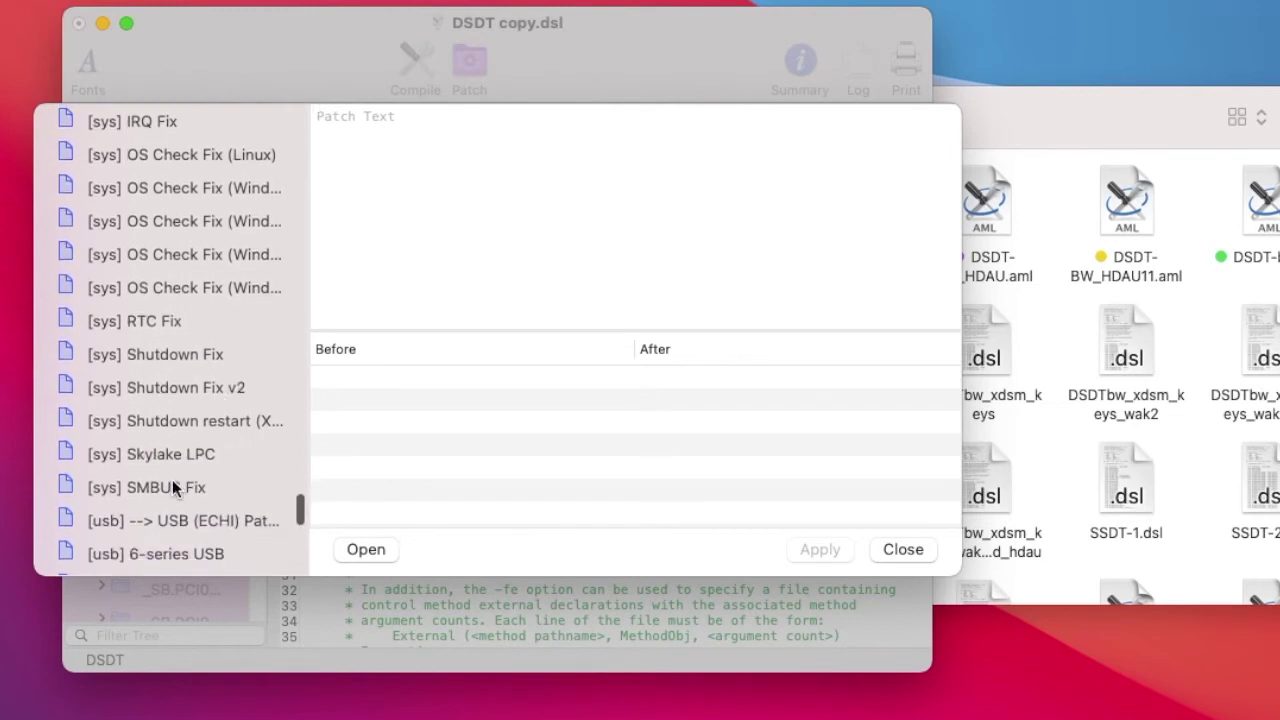
{"action": "left_click", "coordinate": [172, 481]}
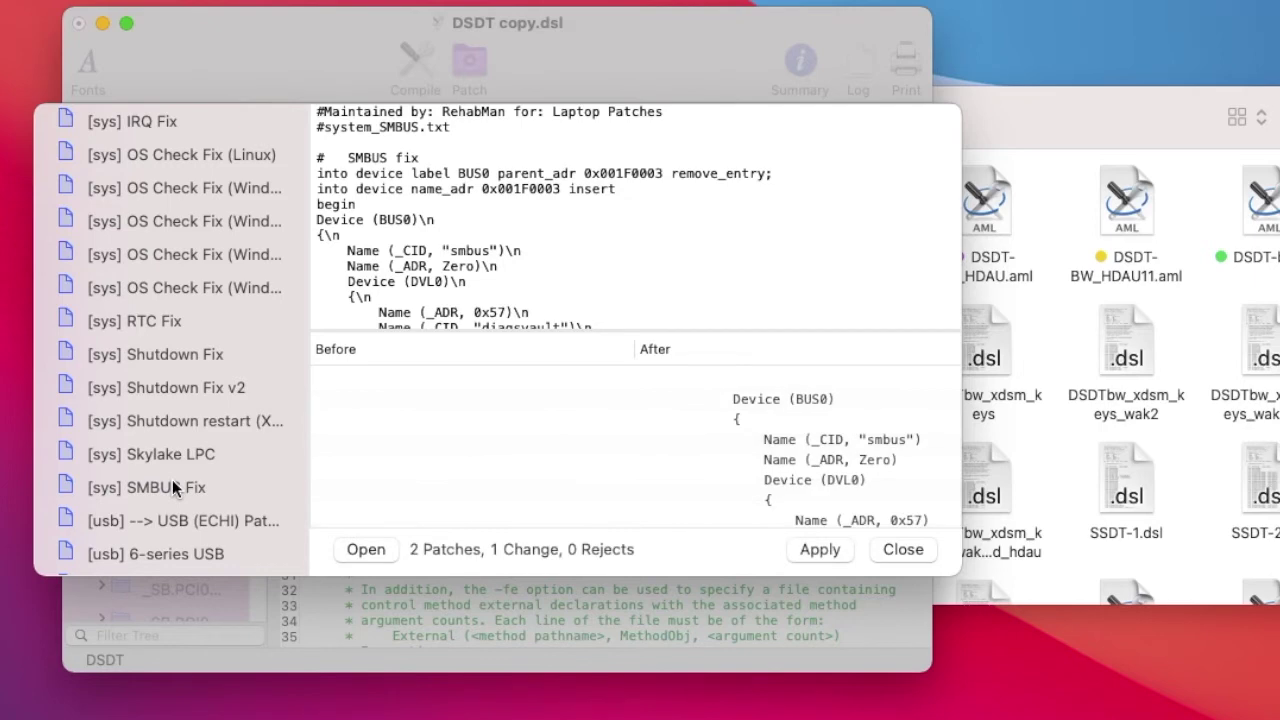
{"action": "left_click", "coordinate": [812, 549]}
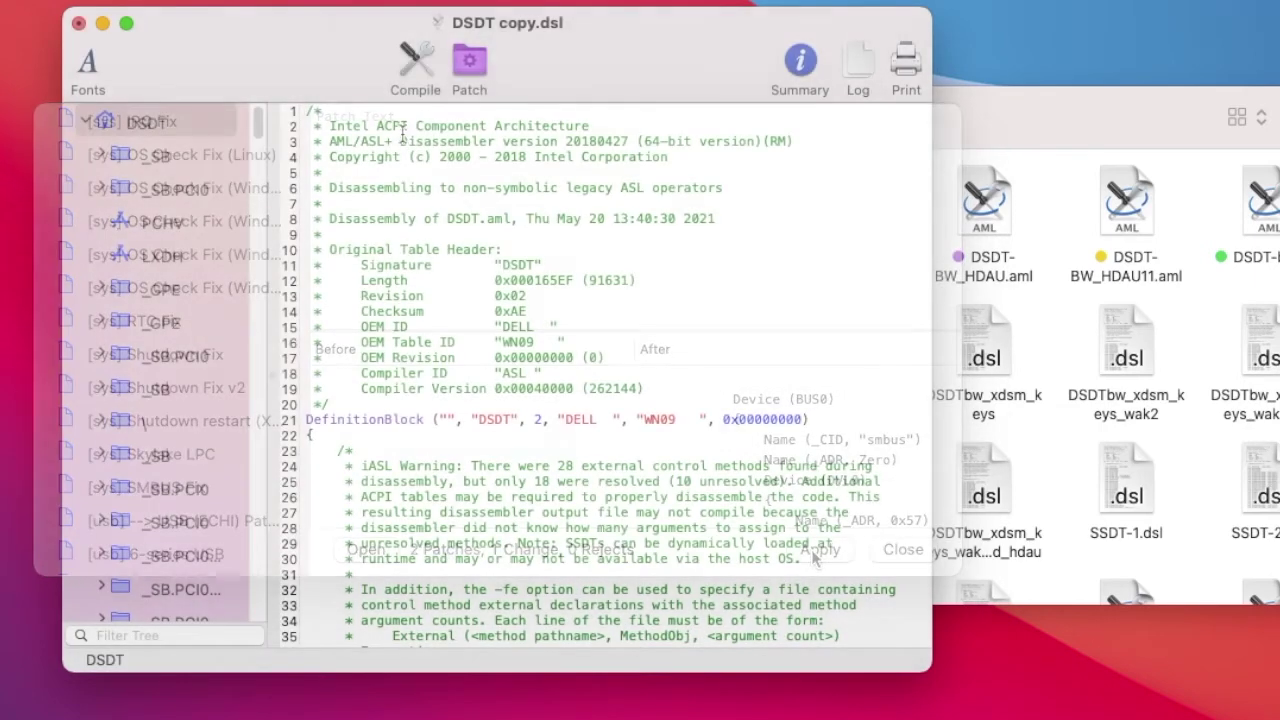
{"action": "left_click", "coordinate": [415, 68]}
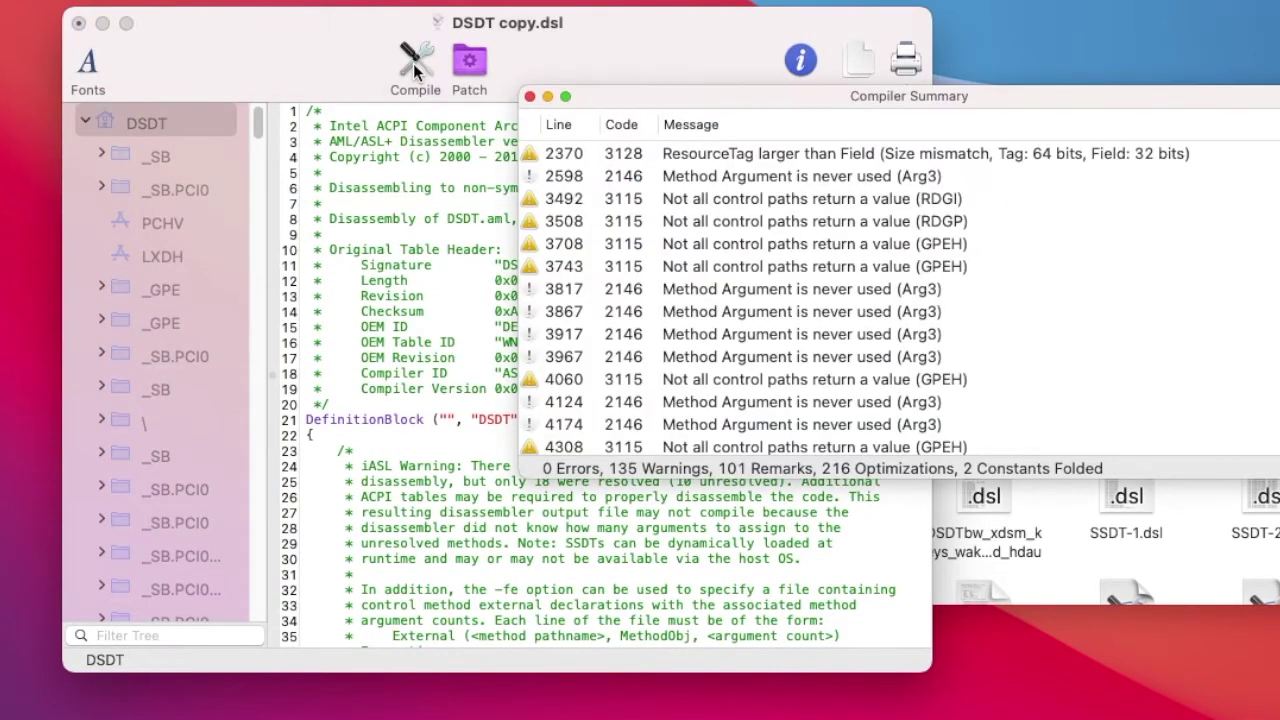
{"action": "left_click", "coordinate": [530, 97]}
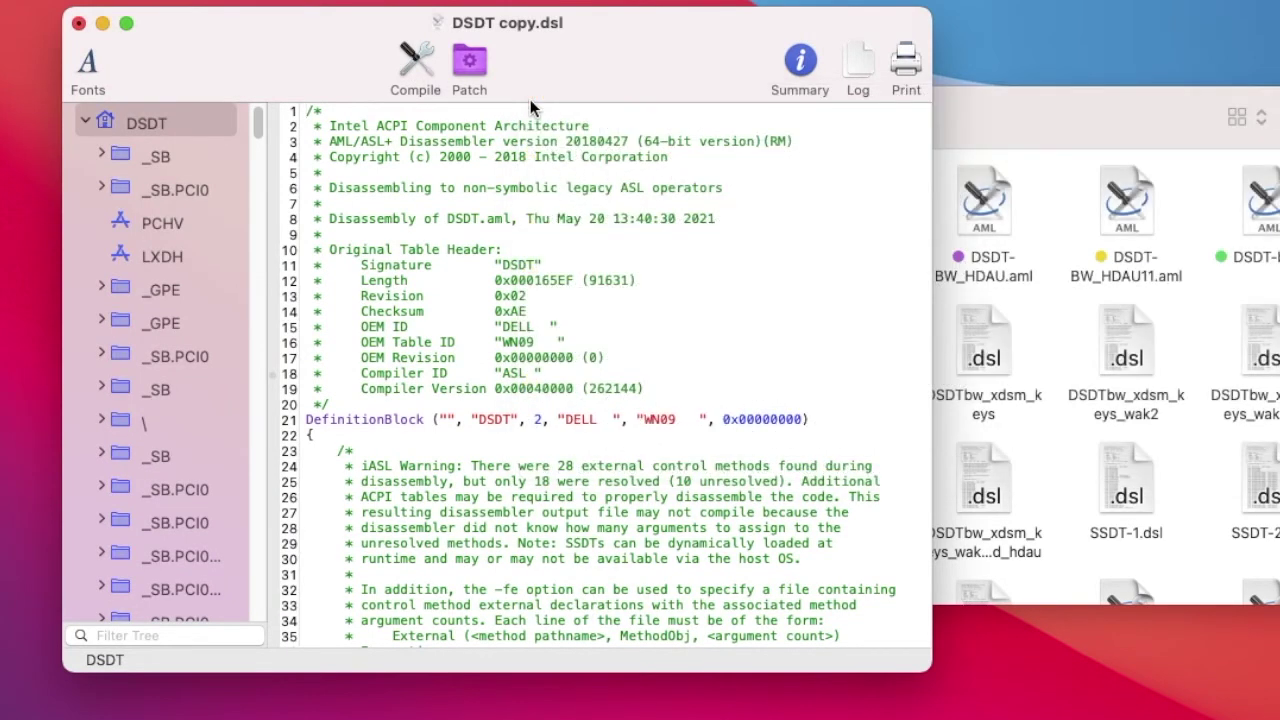
{"action": "left_click", "coordinate": [1162, 118]}
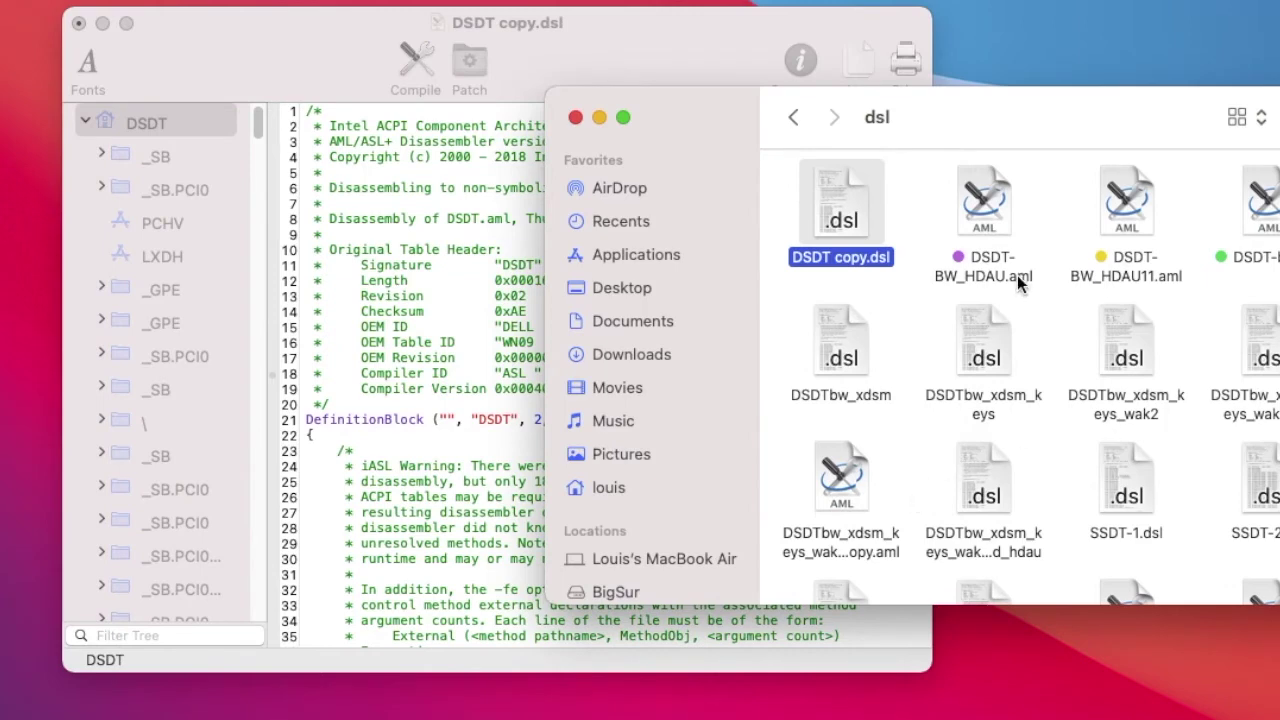
{"action": "left_click", "coordinate": [507, 64]}
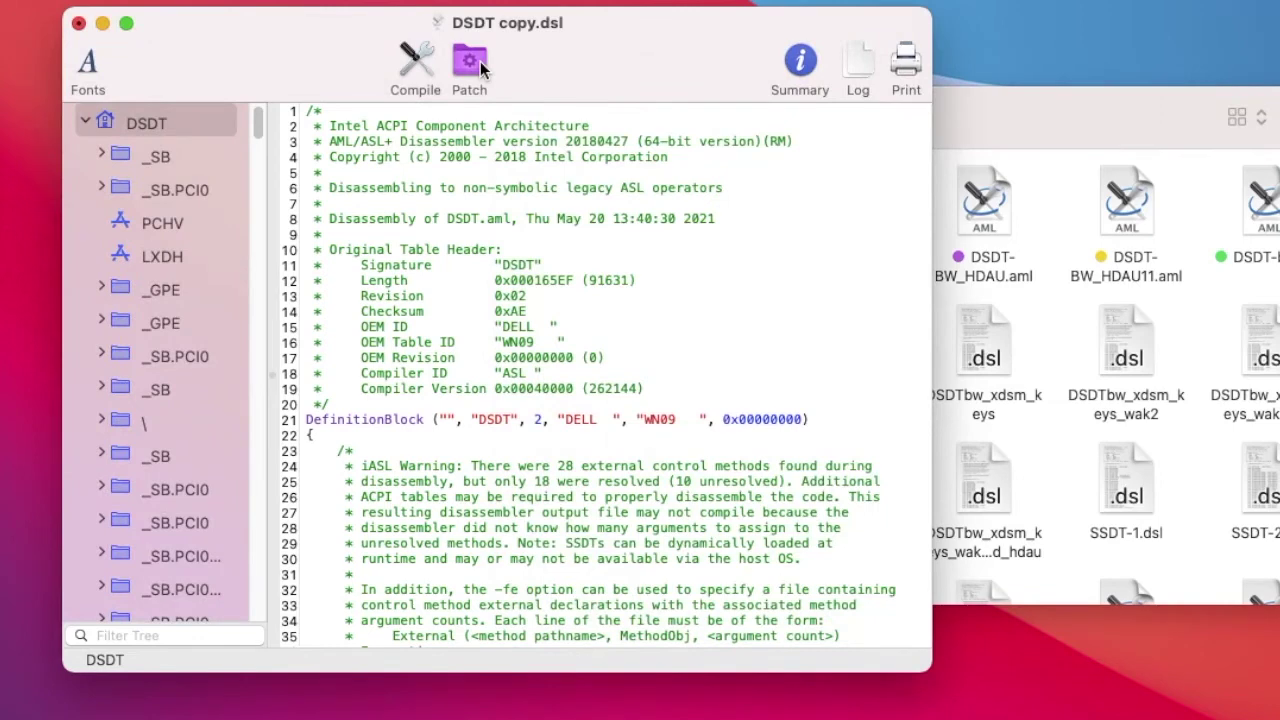
Compare the [usb] USB3 _PRW 0x6D and 0x0D instant-wake patches and the changes each would make to the DSDT
{"action": "left_click", "coordinate": [470, 62]}
{"action": "scroll", "coordinate": [250, 421], "scroll_direction": "down", "scroll_amount": 10}
{"action": "scroll", "coordinate": [250, 429], "scroll_direction": "down", "scroll_amount": 2}
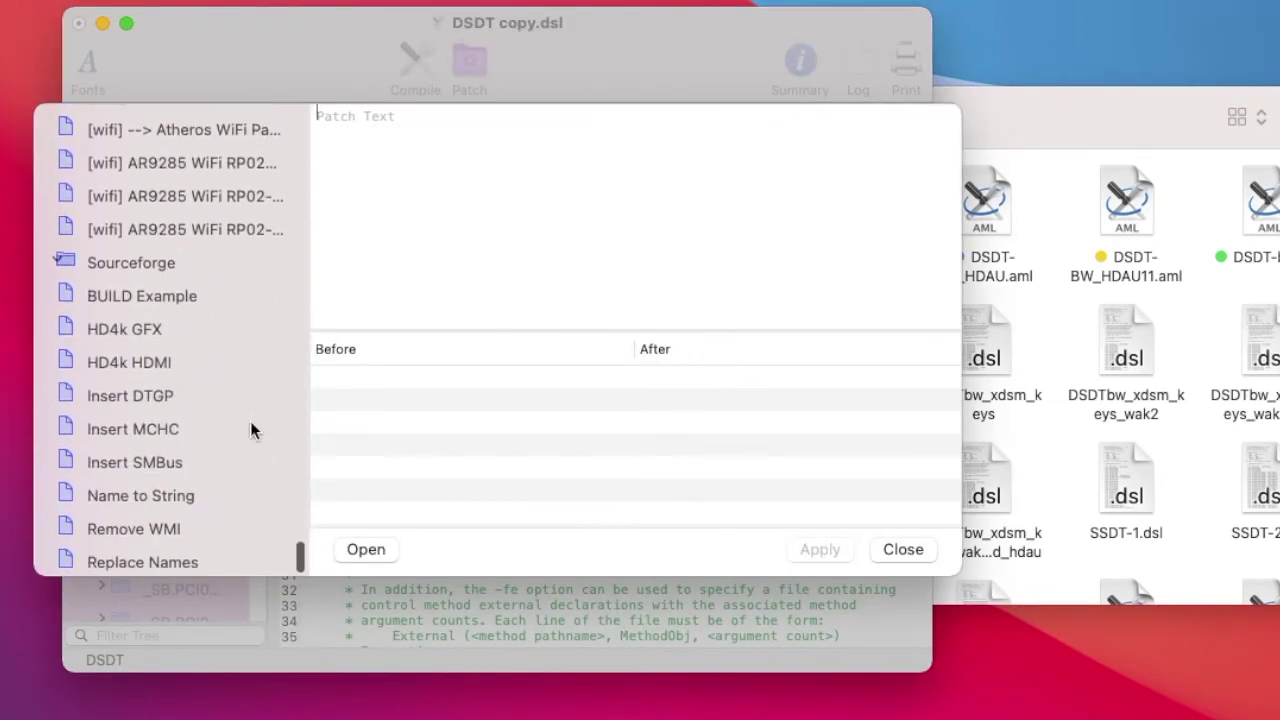
{"action": "scroll", "coordinate": [250, 428], "scroll_direction": "up", "scroll_amount": 5}
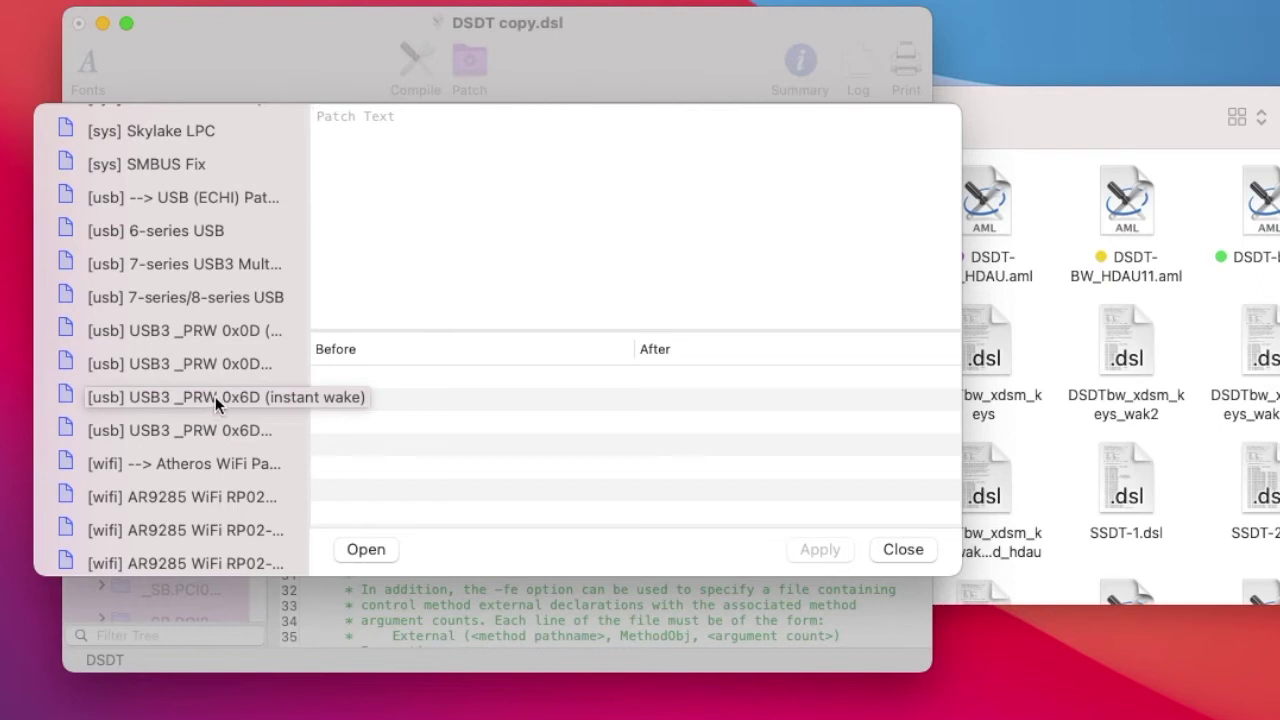
{"action": "left_click", "coordinate": [217, 396]}
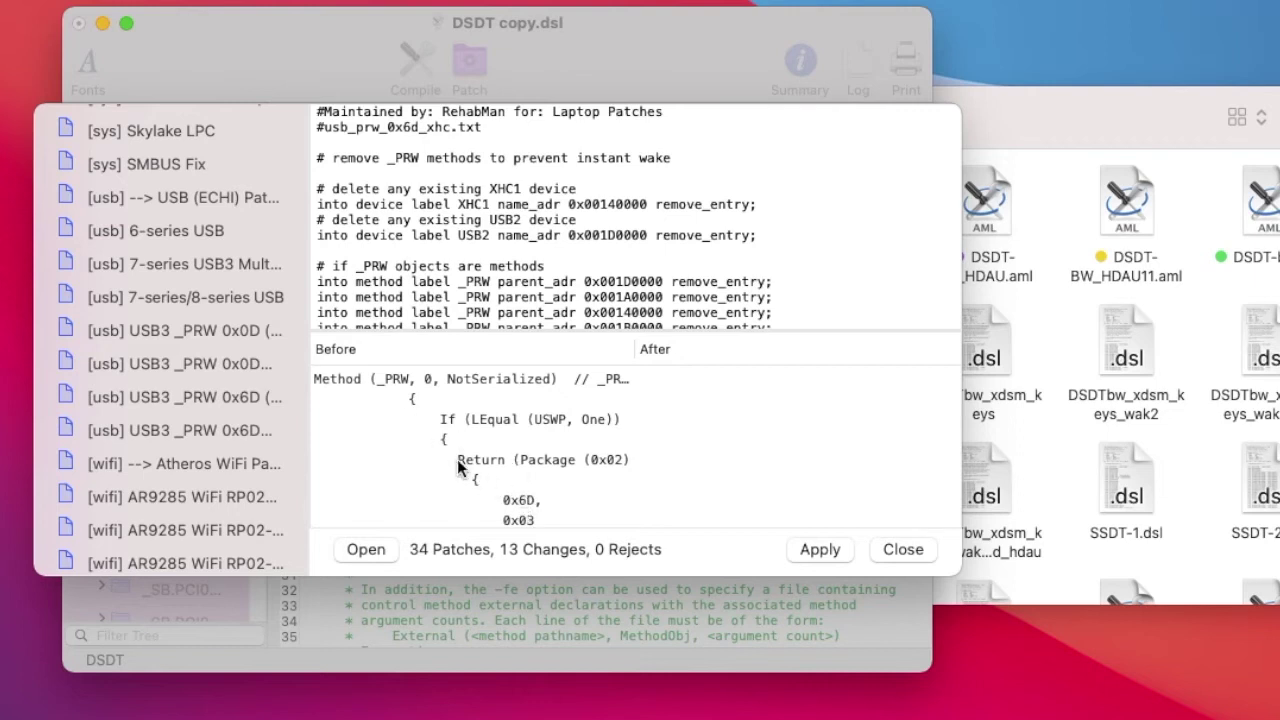
{"action": "left_click", "coordinate": [247, 362]}
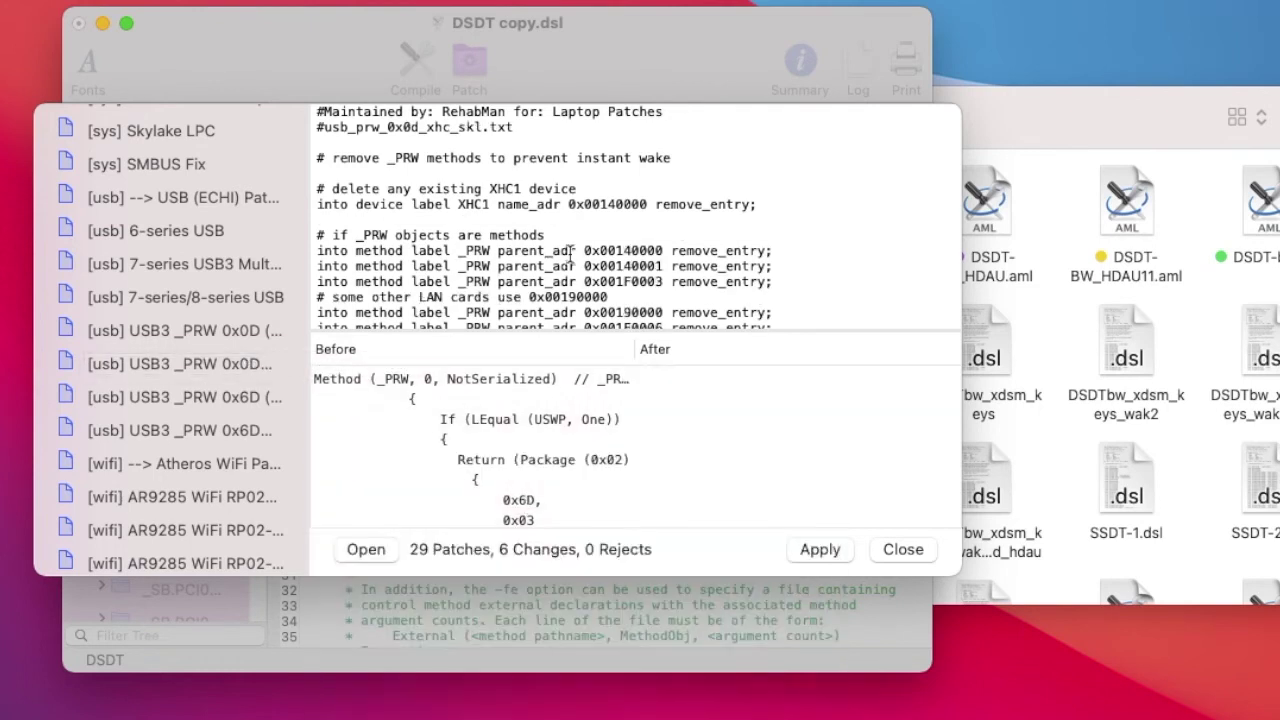
{"action": "left_click", "coordinate": [202, 399]}
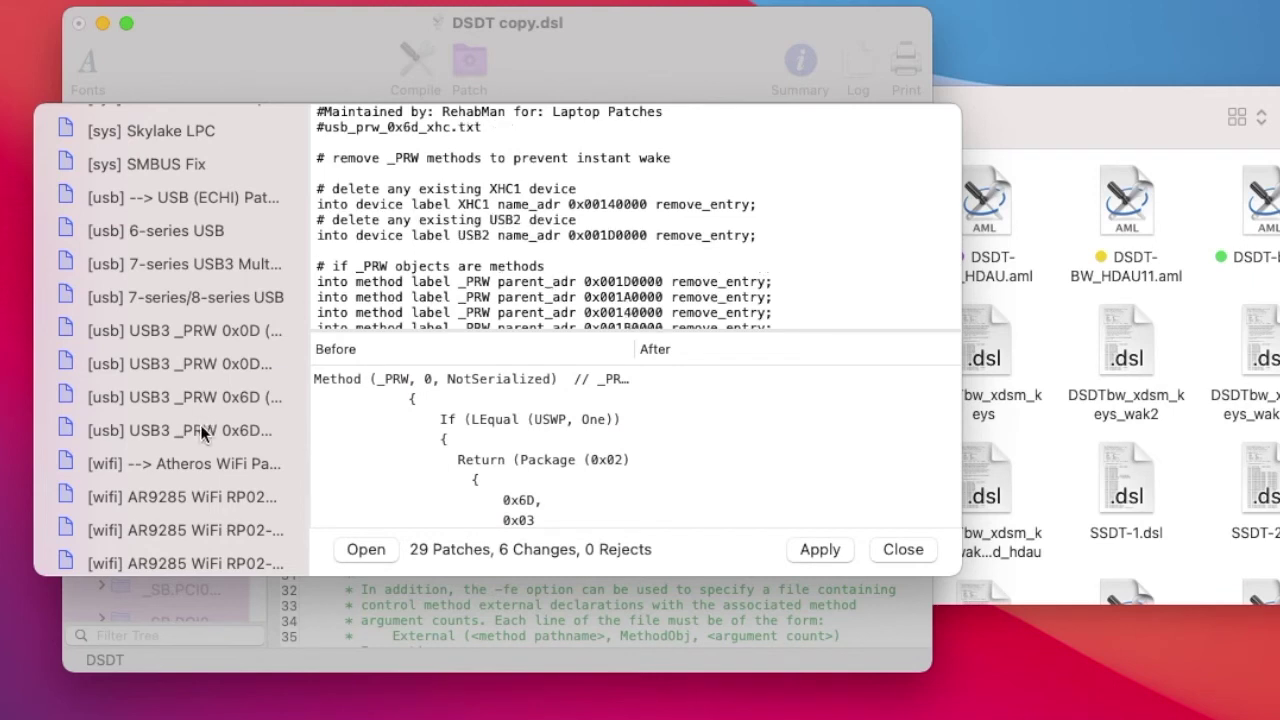
Apply the Skylake variant of the [usb] USB3 _PRW 0x6D patch (usb_prw_0x6d_xhc_skl.txt) to the DSDT and compile it to check for errors
{"action": "left_click", "coordinate": [200, 430]}
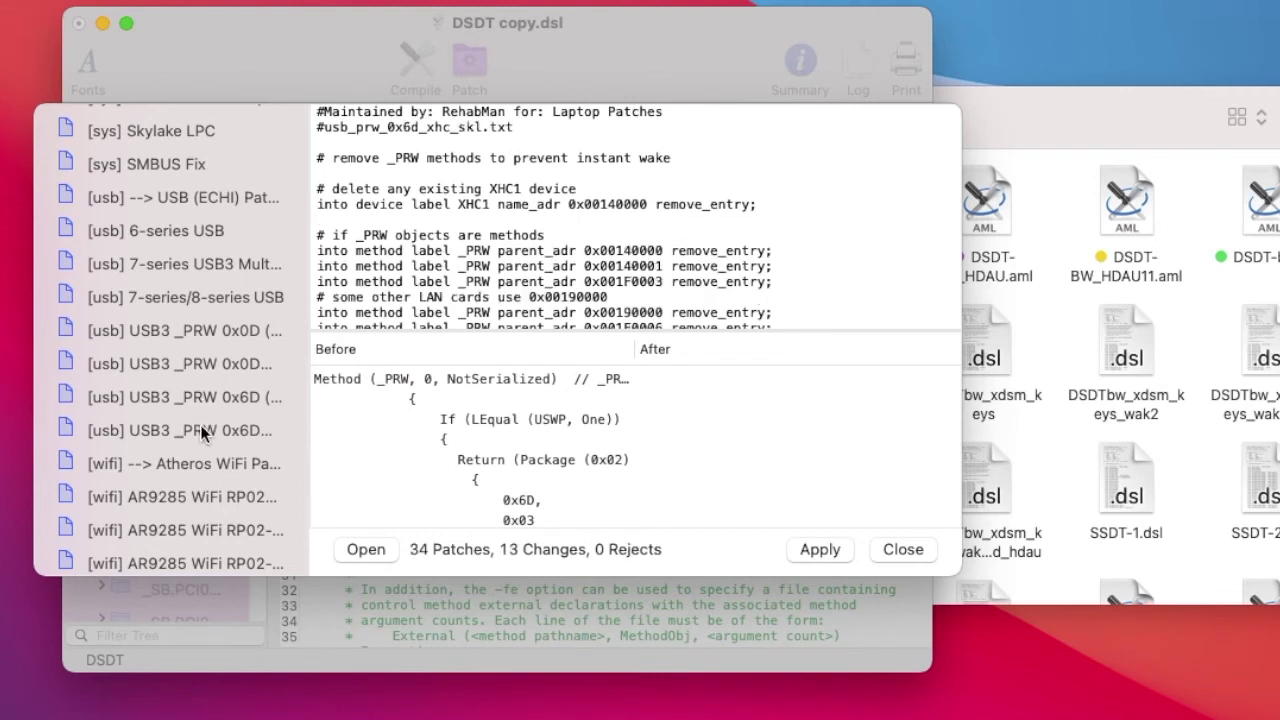
{"action": "left_click", "coordinate": [820, 550]}
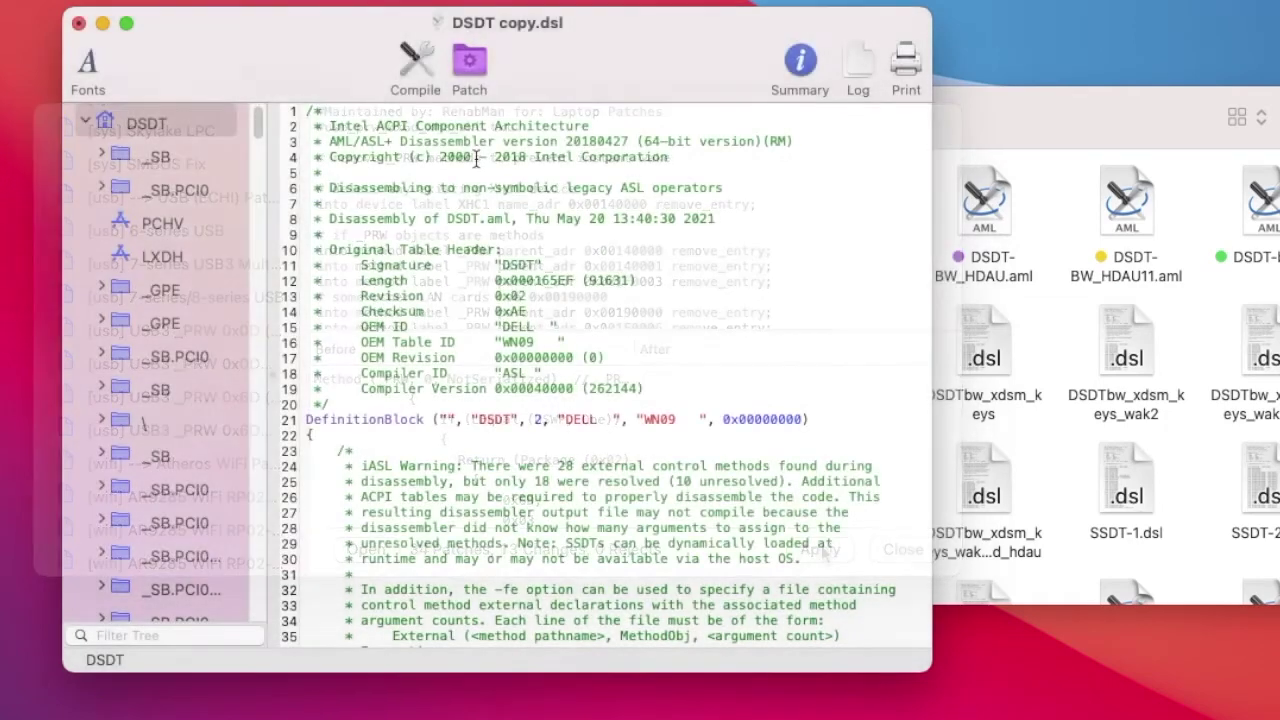
{"action": "left_click", "coordinate": [414, 66]}
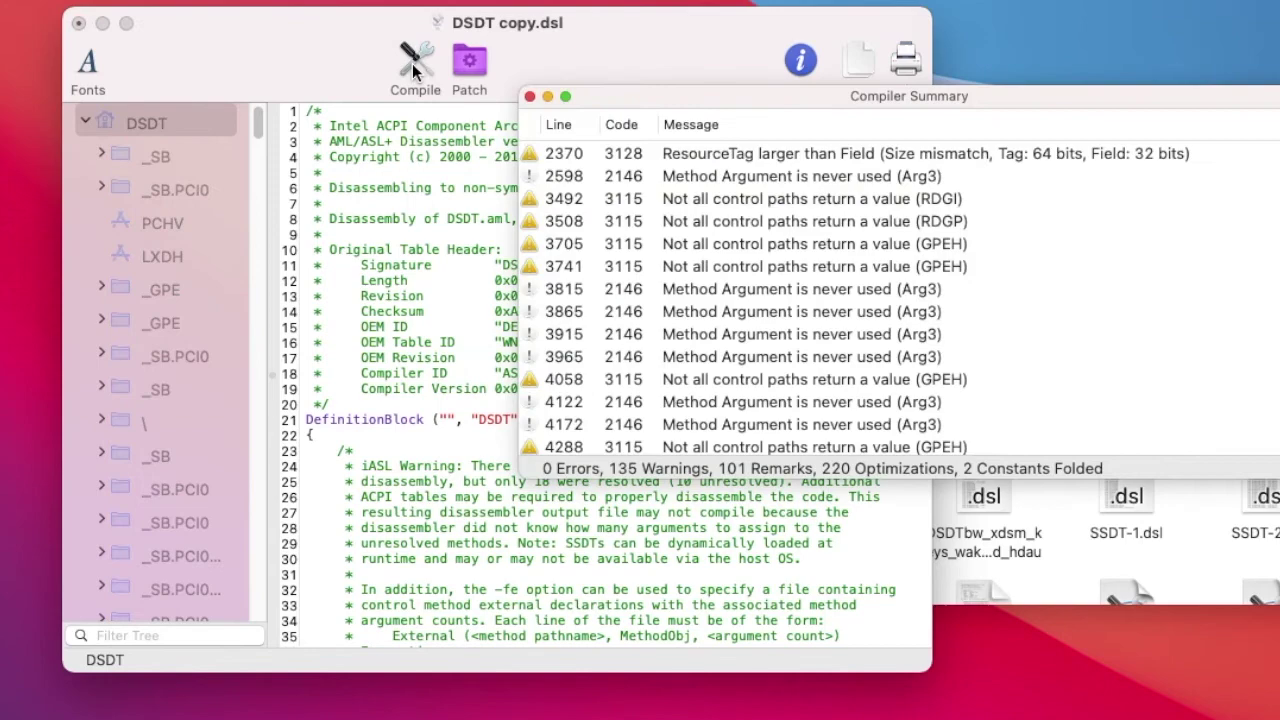
{"action": "left_click", "coordinate": [530, 97]}
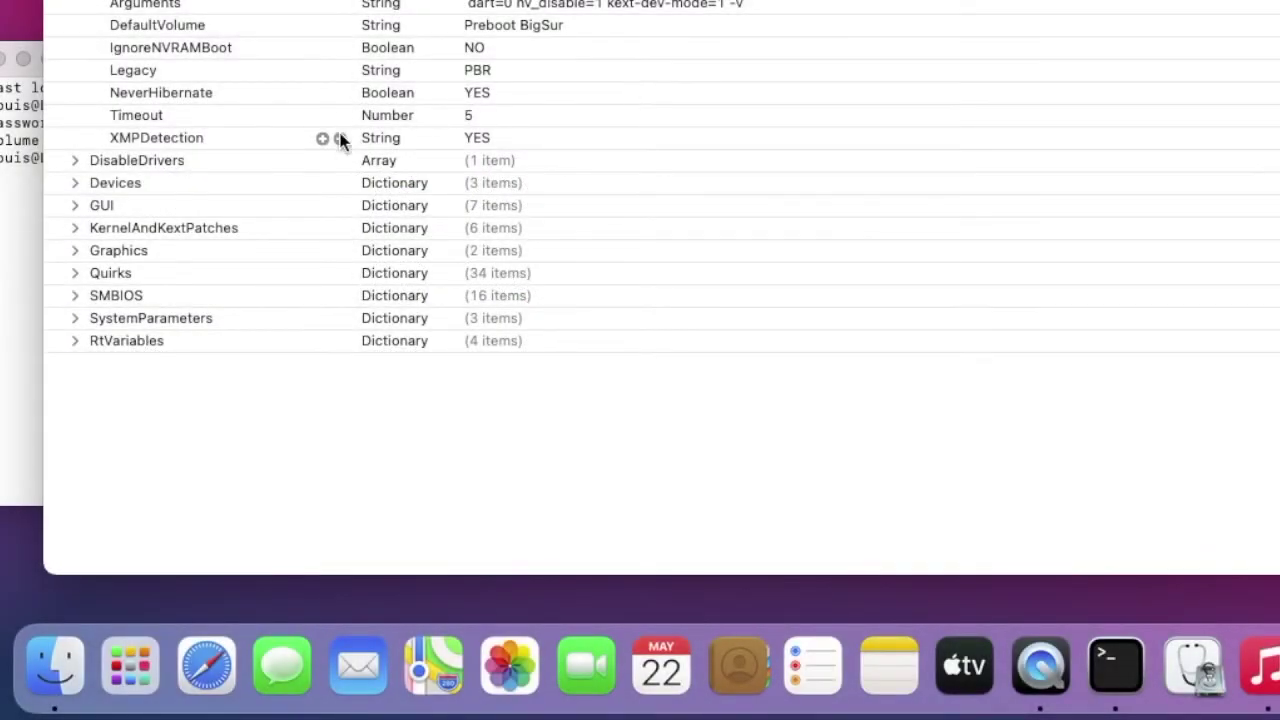
In the Clover configuration plist, examine the Devices properties of the audio device PciRoot(0x0)/Pci(0x1b,0x0) and the graphics device PciRoot(0x0)/Pci(0x2,0x0)
{"action": "left_click", "coordinate": [86, 181]}
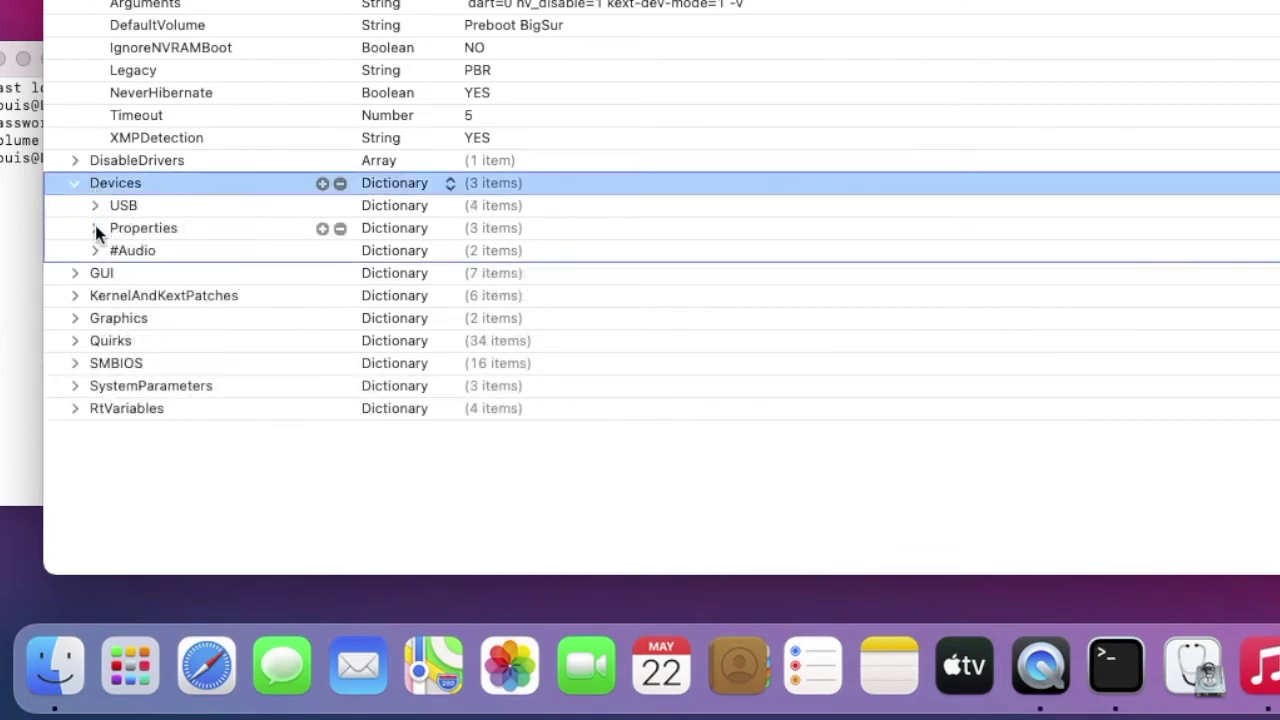
{"action": "left_click", "coordinate": [95, 227]}
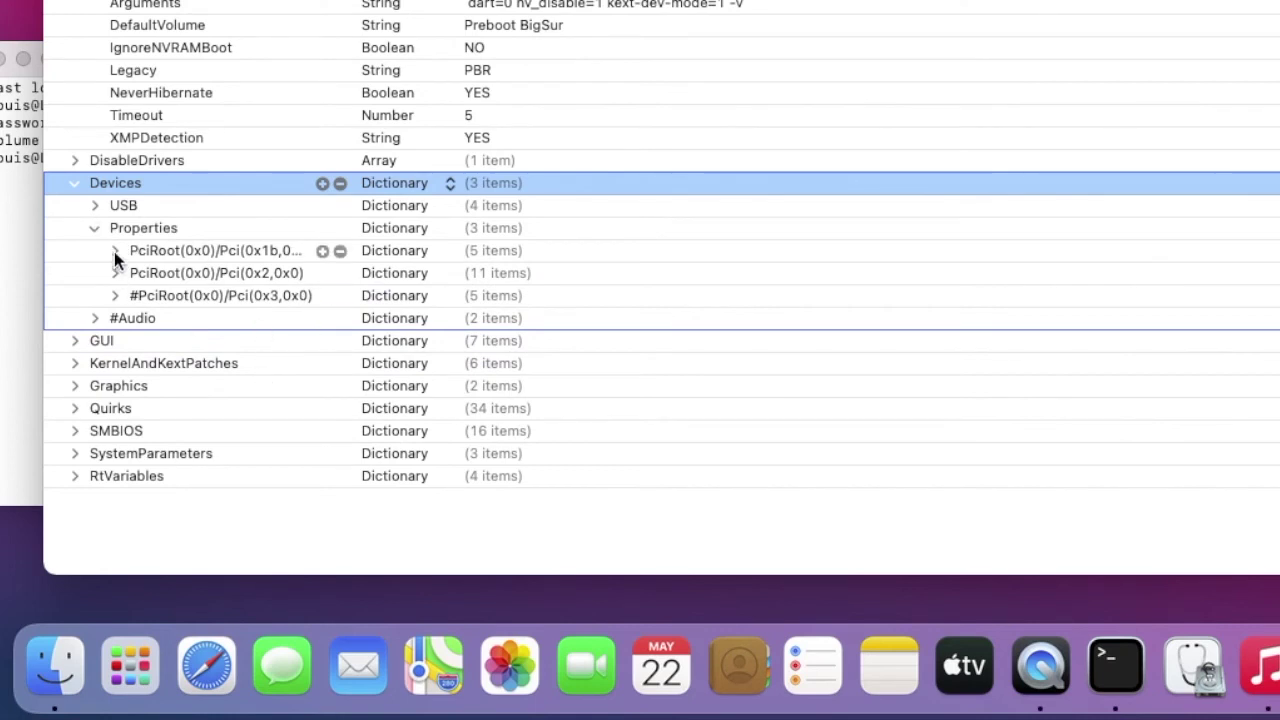
{"action": "left_click", "coordinate": [114, 251]}
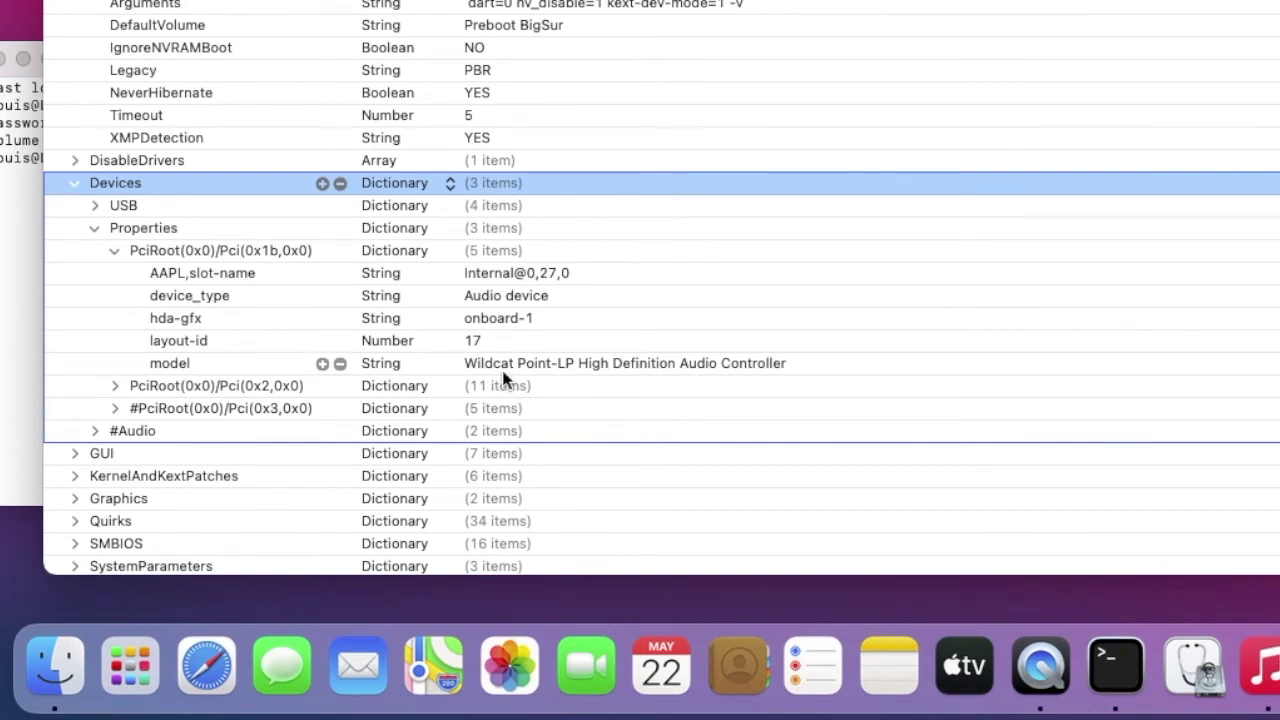
{"action": "left_click", "coordinate": [510, 318]}
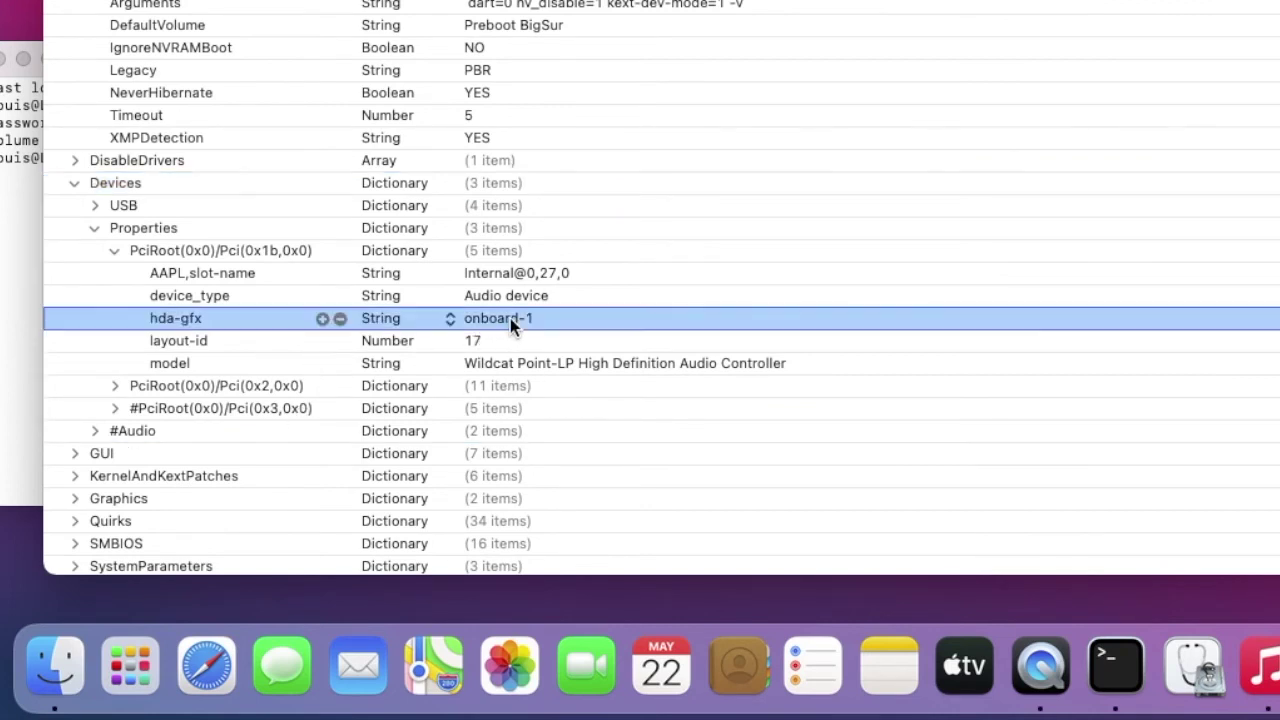
{"action": "left_click", "coordinate": [115, 386]}
{"action": "scroll", "coordinate": [117, 393], "scroll_direction": "down", "scroll_amount": 5}
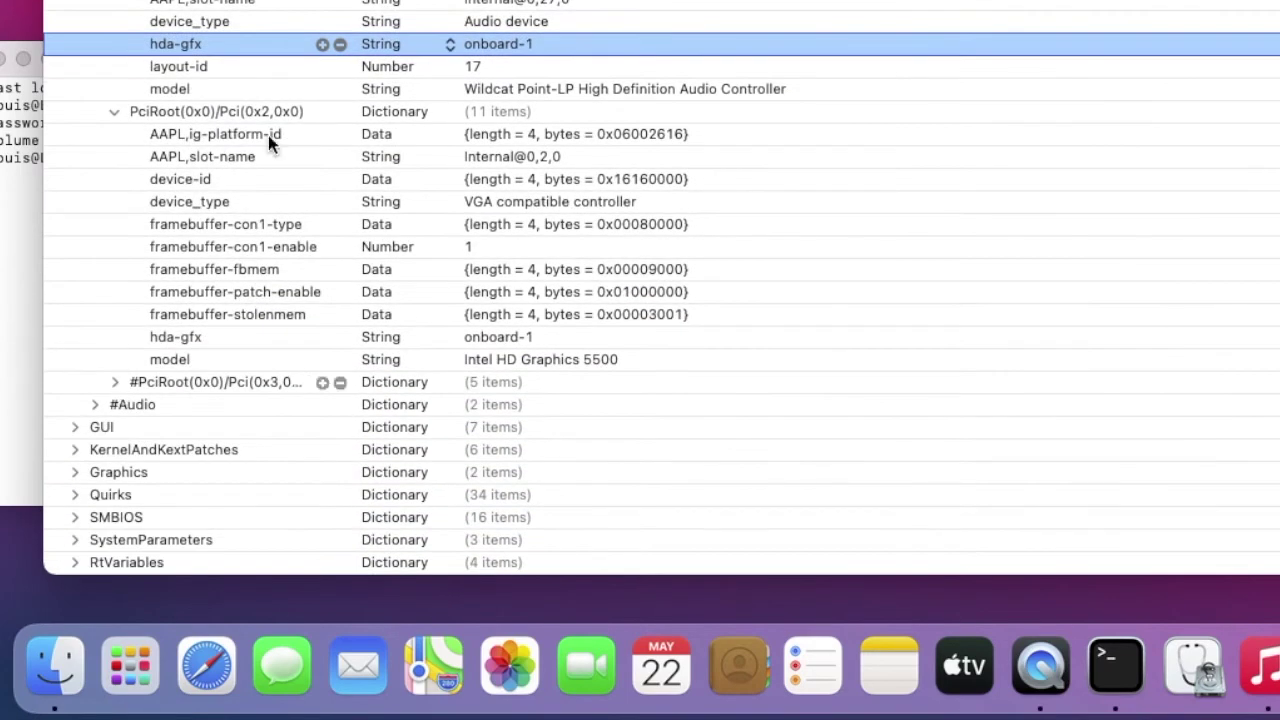